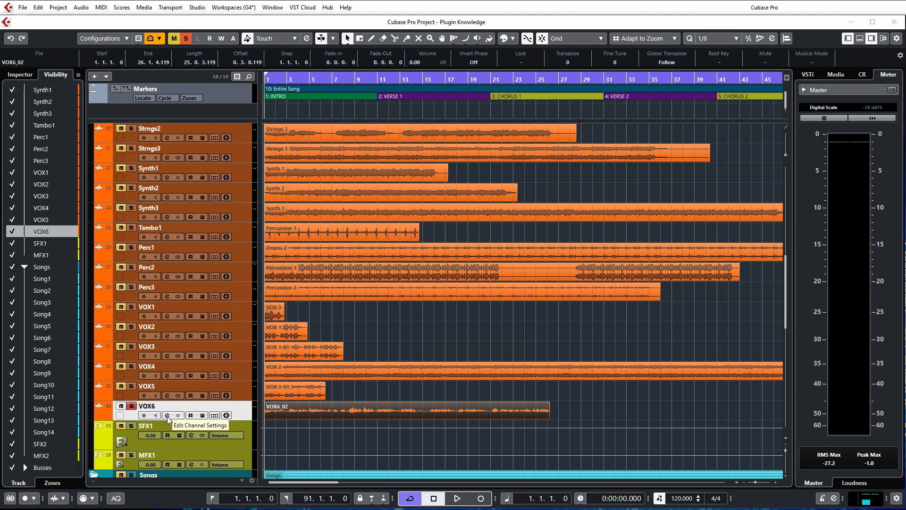
Insert the WaveRiderTg plug-in in the VOX6 track's first insert slot
left_click(167, 415)
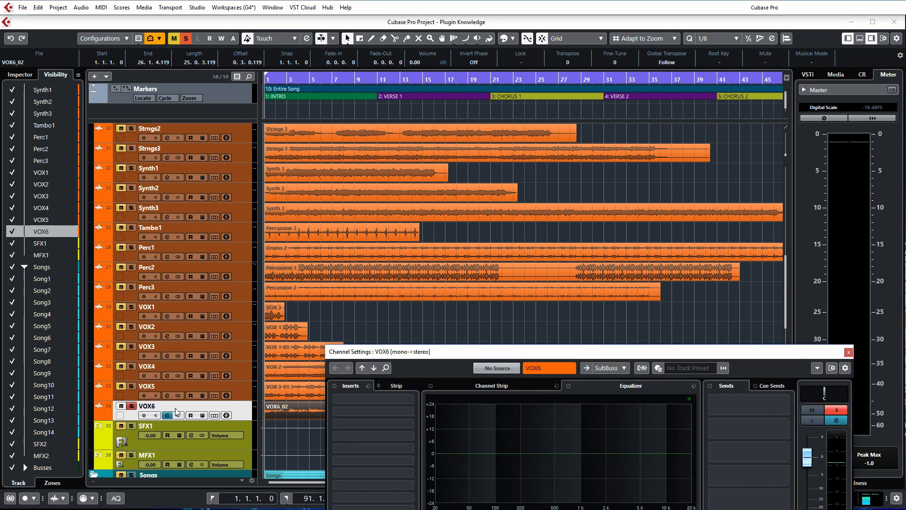
left_click(410, 402)
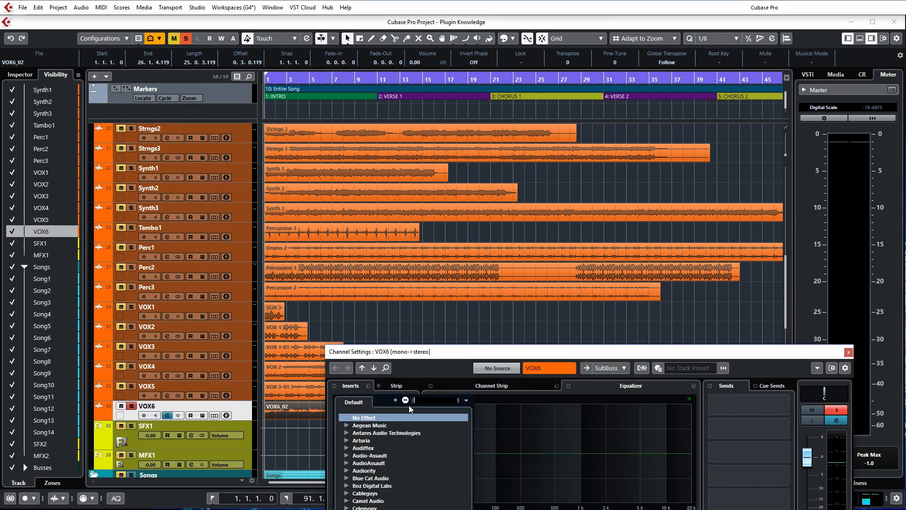
type("wav")
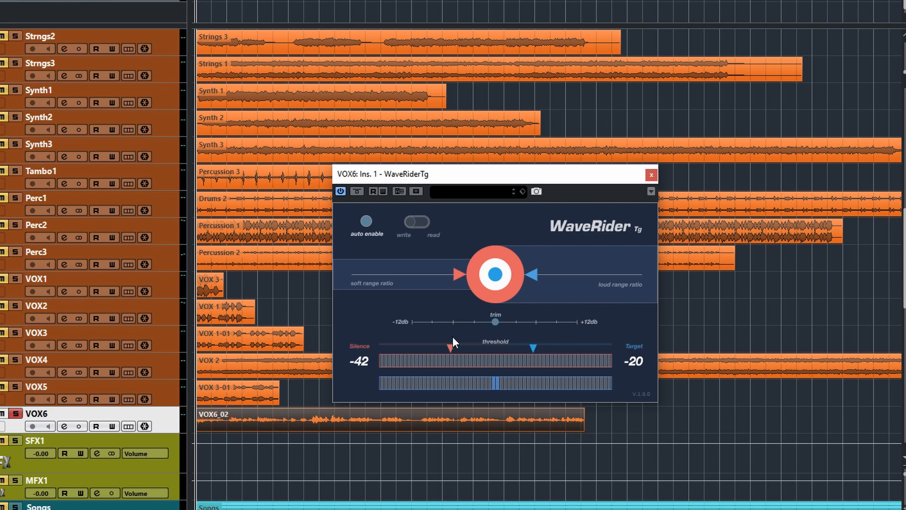
Set WaveRider's silence threshold to -40 and its target threshold to -20
mouse_move(534, 347)
left_mouse_down()
mouse_move(519, 347)
mouse_move(530, 348)
left_mouse_up()
mouse_move(508, 320)
mouse_move(534, 347)
left_mouse_down()
mouse_move(584, 352)
mouse_move(531, 353)
left_mouse_up()
left_click_drag(450, 350, 418, 355)
left_click_drag(382, 347, 496, 347)
left_click(461, 278)
left_click_drag(494, 348, 455, 346)
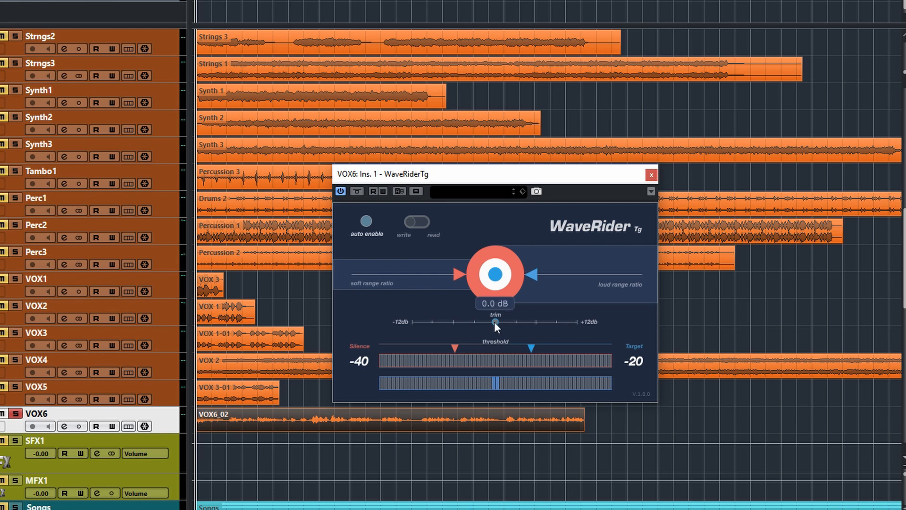
Play back the VOX6 vocal with WaveRider bypassed and again with it active to compare the two
mouse_move(514, 317)
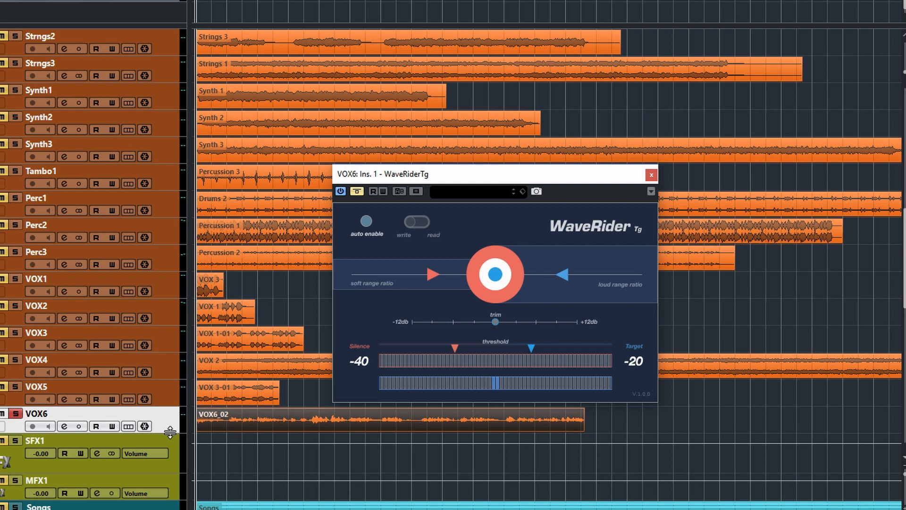
key("space")
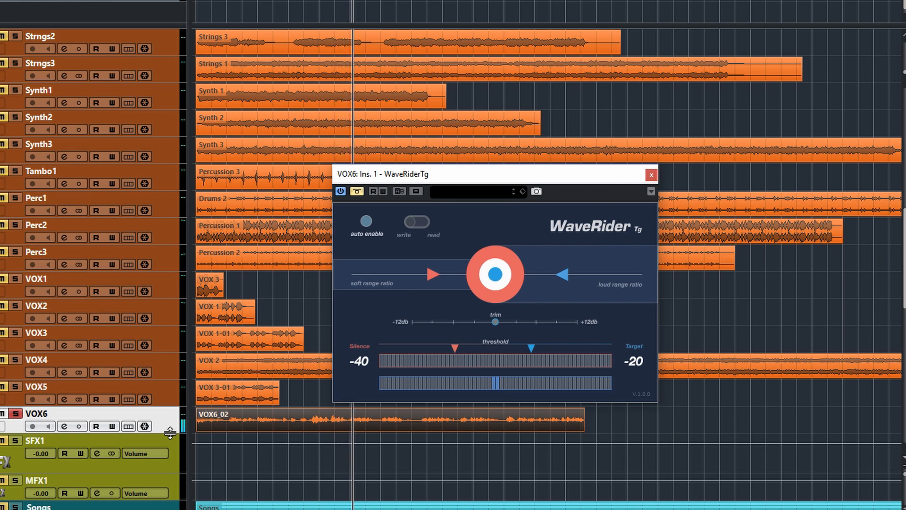
key("space")
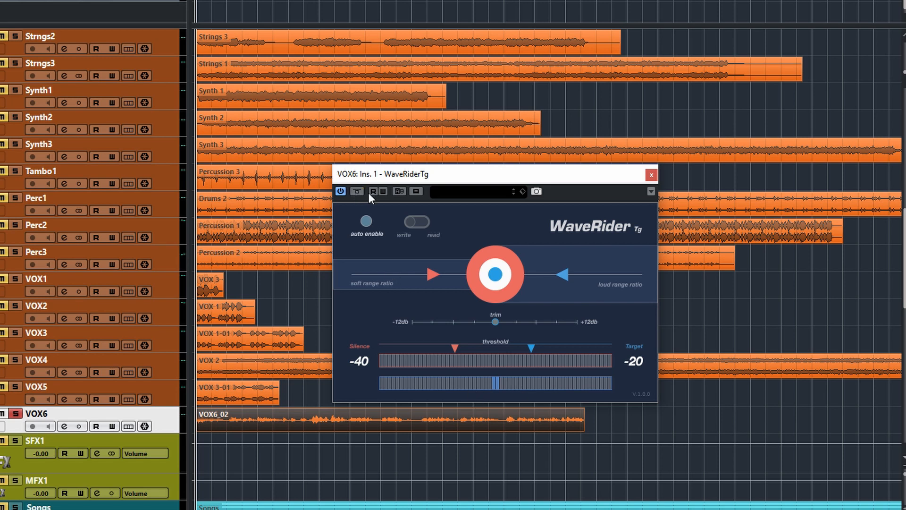
left_click_drag(422, 176, 426, 174)
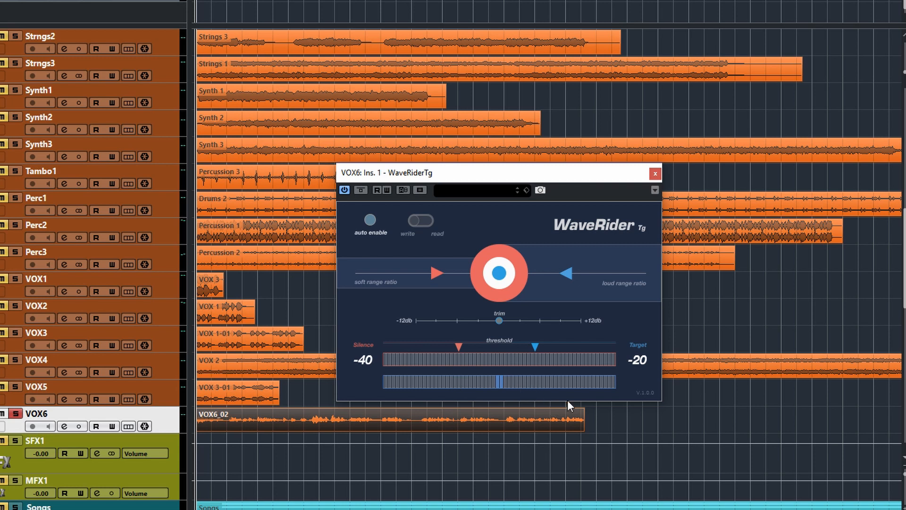
key("space")
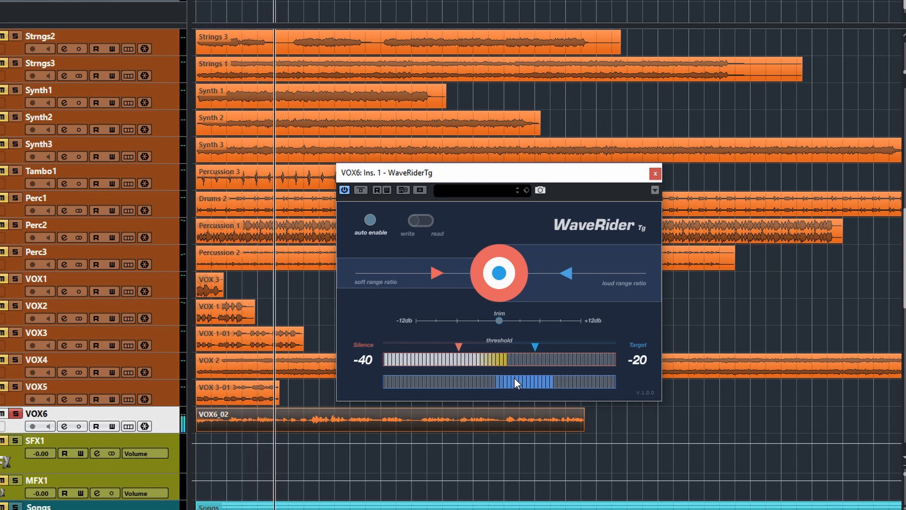
key("space")
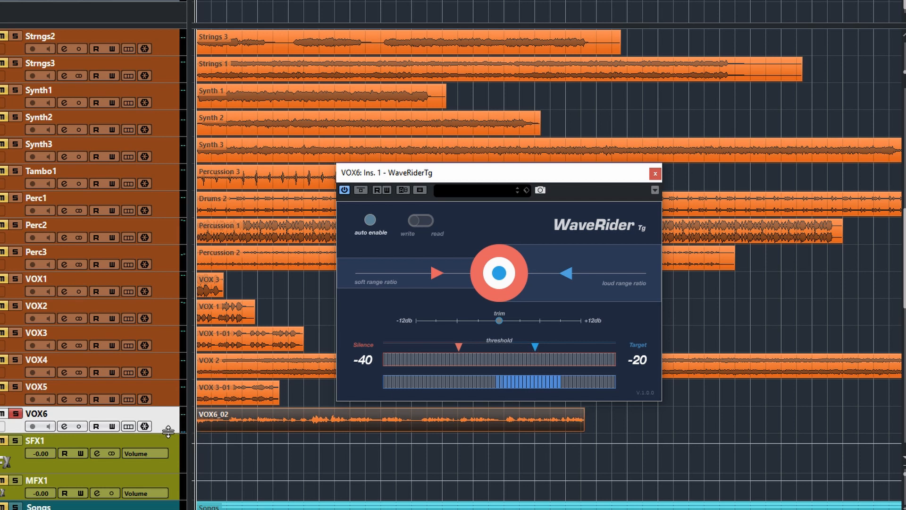
Enlarge the VOX6 track's height and audition the vocal with WaveRider's target threshold set to -30
left_click_drag(168, 431, 164, 470)
mouse_move(520, 321)
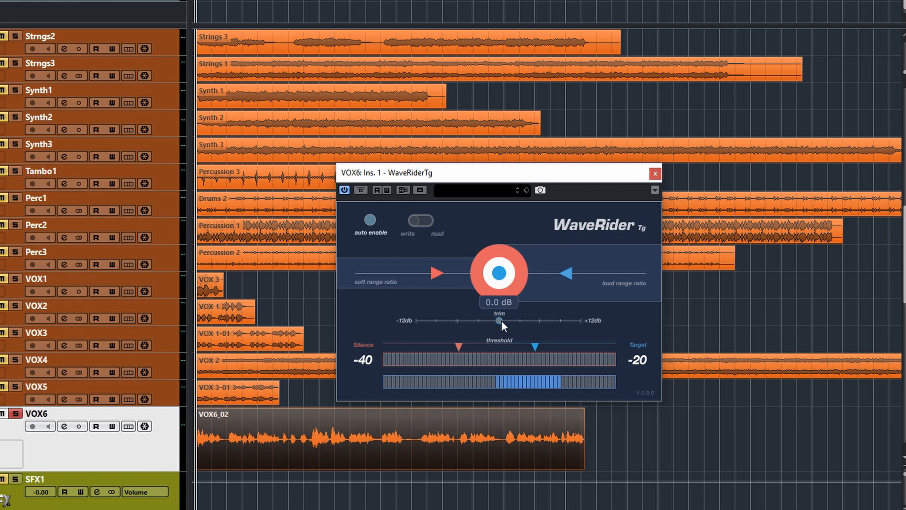
mouse_move(535, 347)
left_mouse_down()
mouse_move(569, 347)
mouse_move(499, 349)
left_mouse_up()
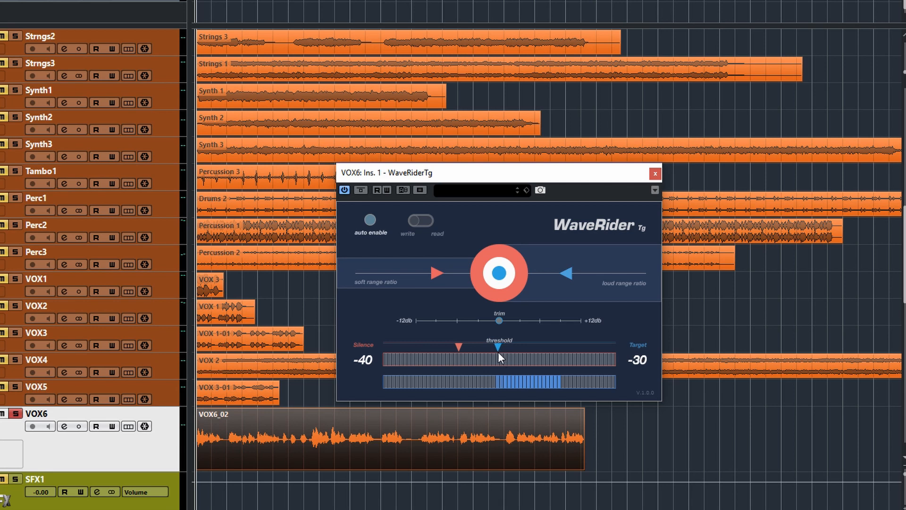
key("space")
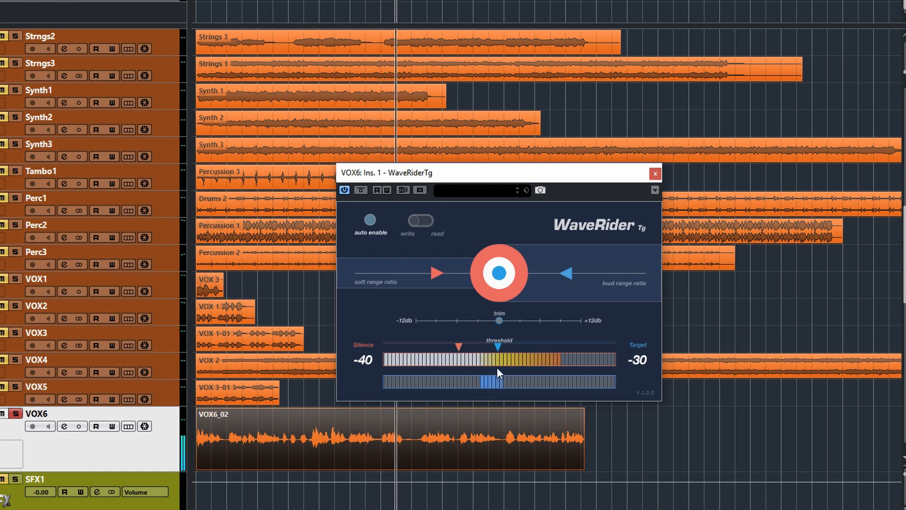
key("space")
Set WaveRider's target threshold to -25 and audition the VOX6 vocal from its start and from its loud peak
left_click_drag(498, 347, 512, 346)
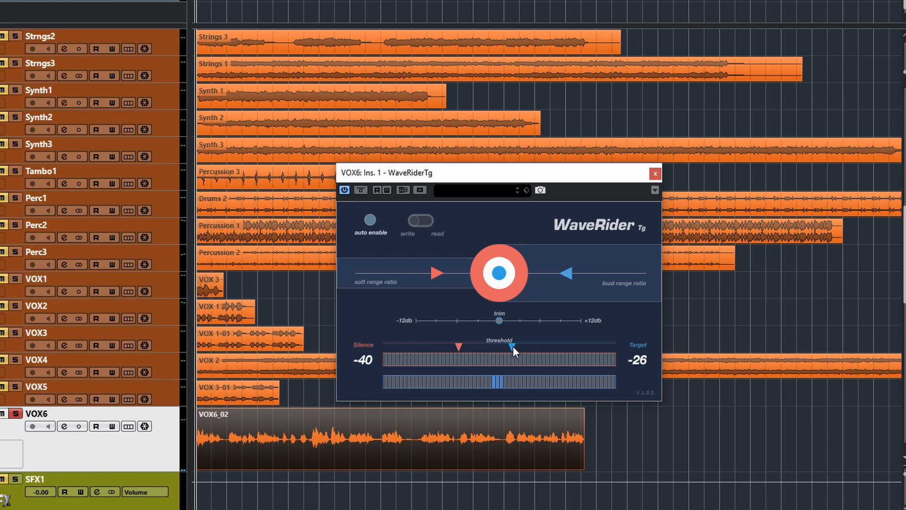
left_click_drag(514, 346, 515, 346)
key("space")
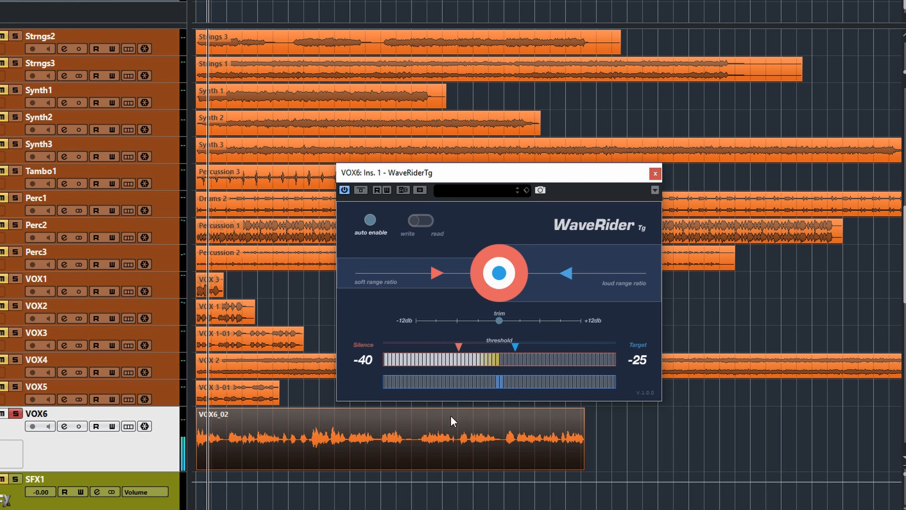
key("space")
left_click(315, 396)
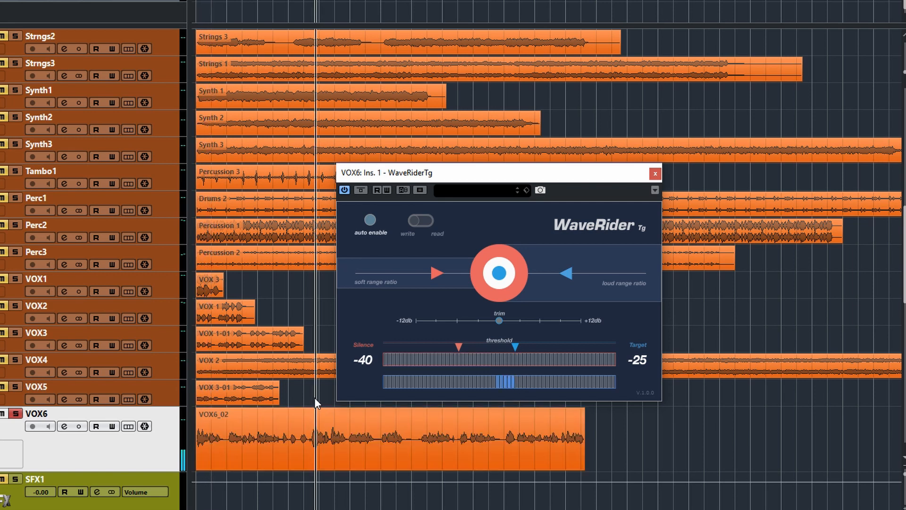
key("space")
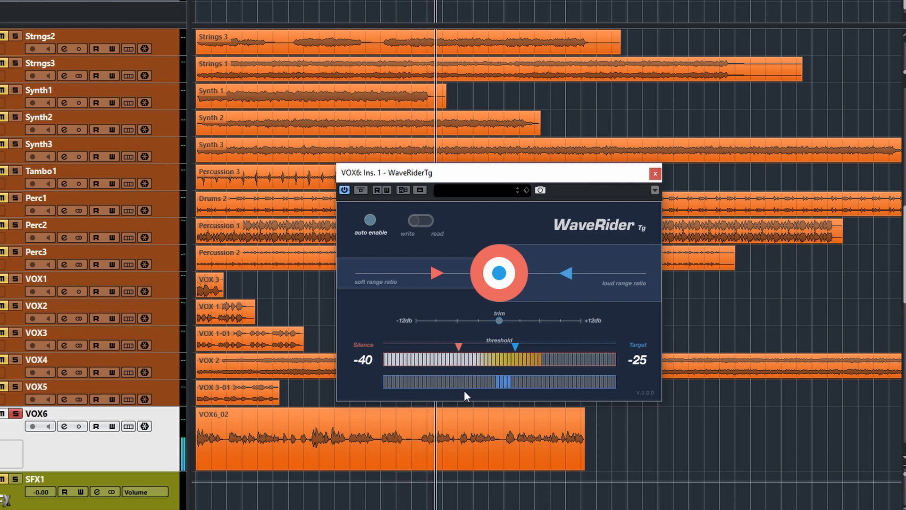
key("space")
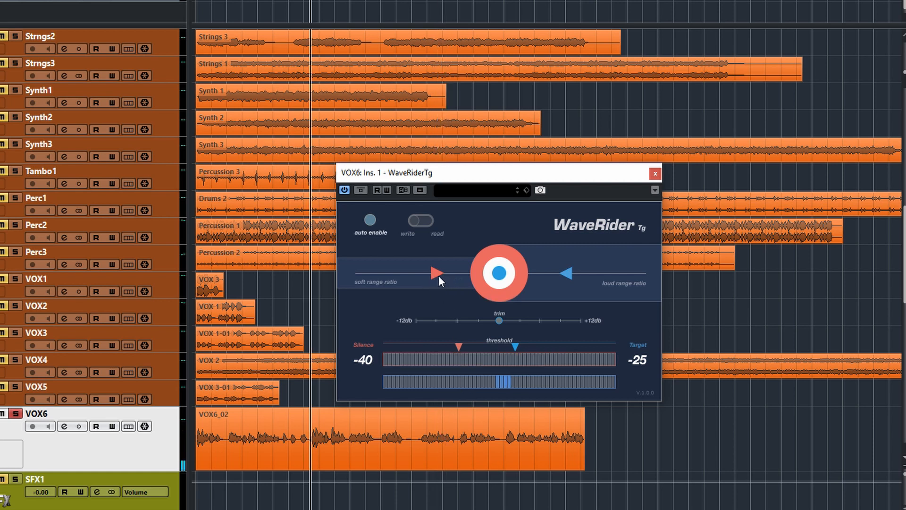
Widen WaveRider's soft and loud range ratios to their outer limits and audition the vocal
left_click_drag(567, 273, 732, 275)
key("space")
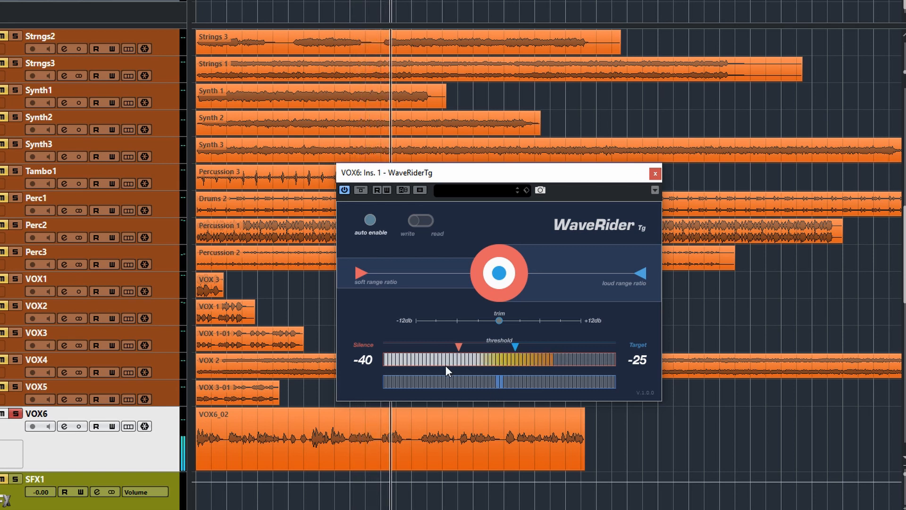
key("space")
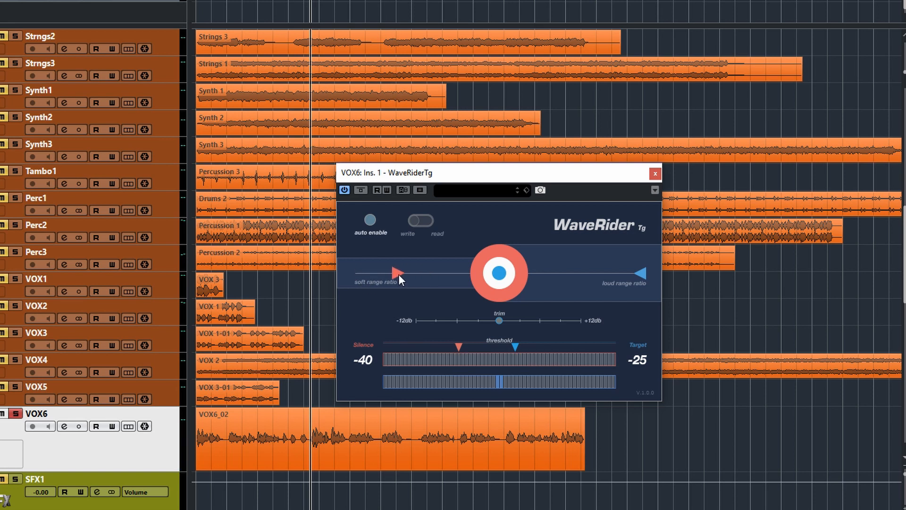
Narrow WaveRider's soft range ratio fully toward the centre and audition the VOX6 vocal
key("space")
left_click_drag(396, 274, 480, 275)
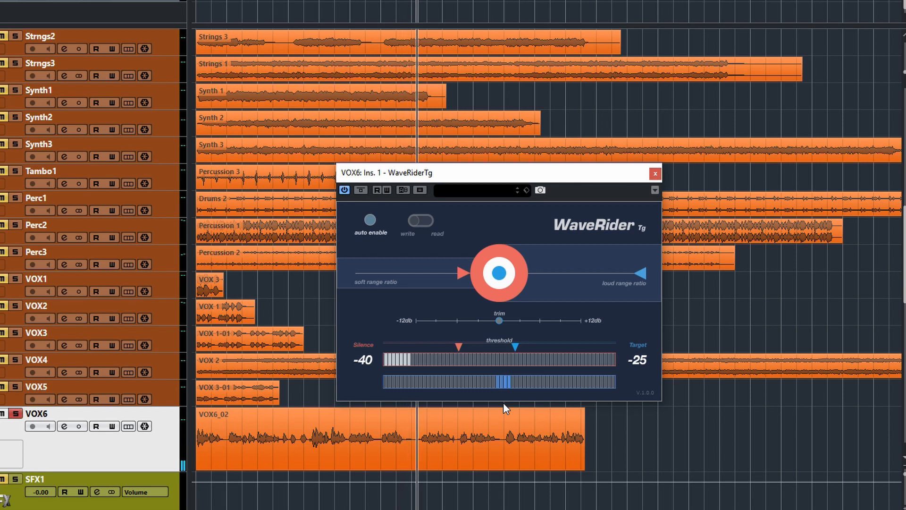
key("space")
key("space")
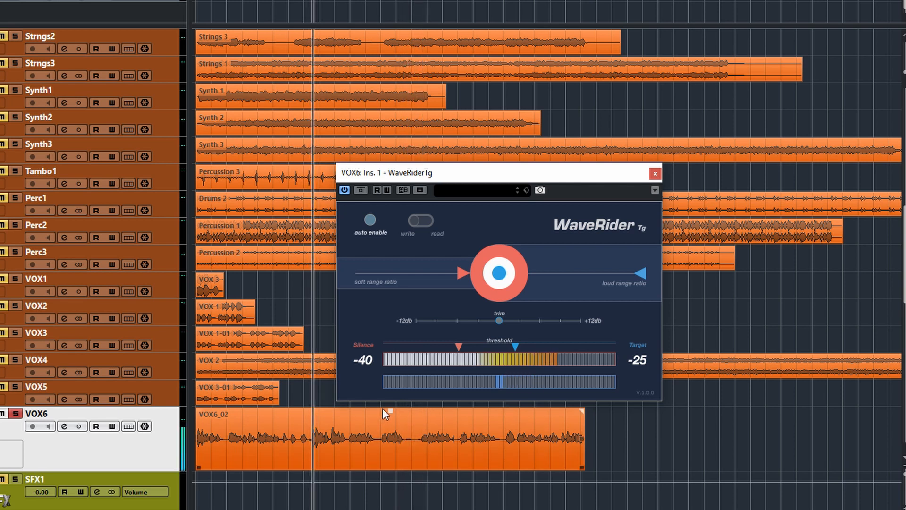
key("space")
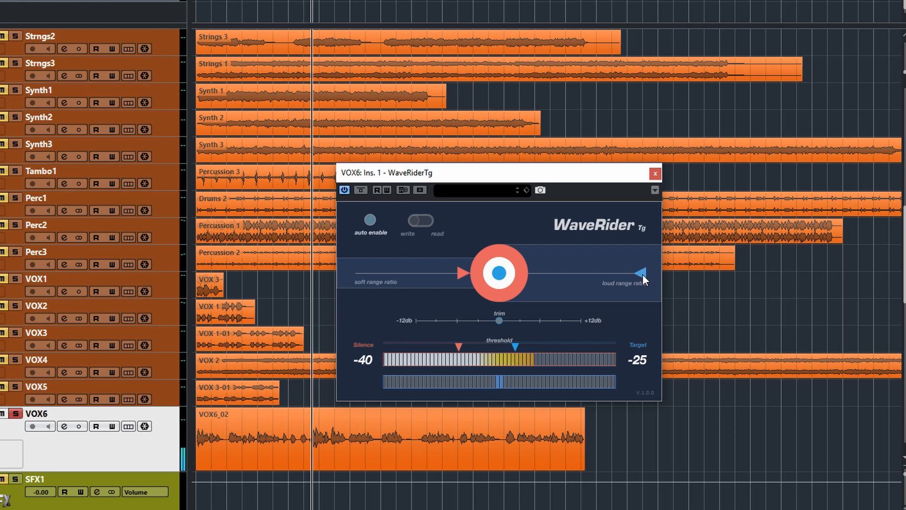
Narrow WaveRider's loud range ratio fully toward the centre and replay the vocal from the same spot
left_click_drag(642, 275, 506, 278)
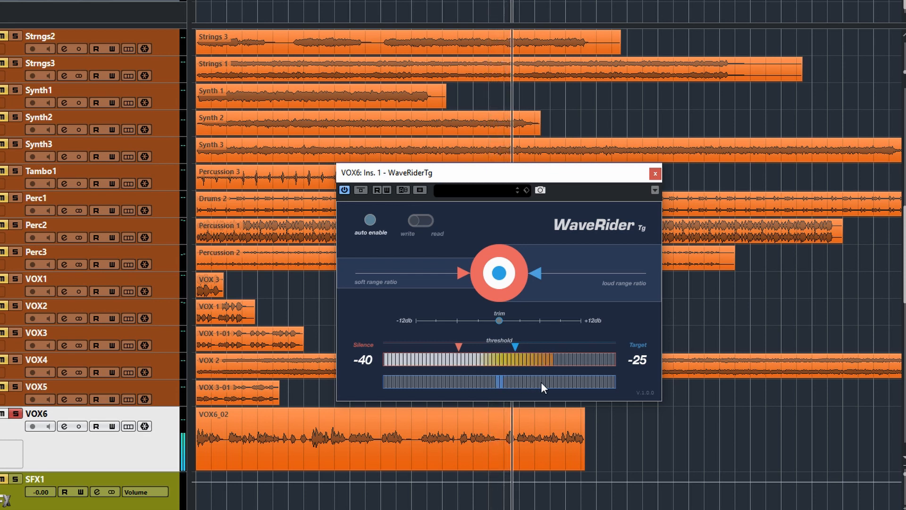
key("space")
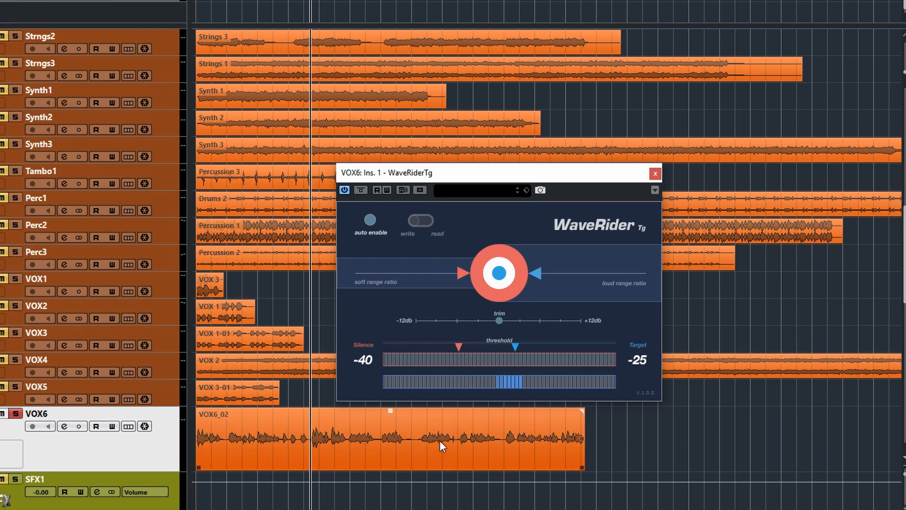
key("space")
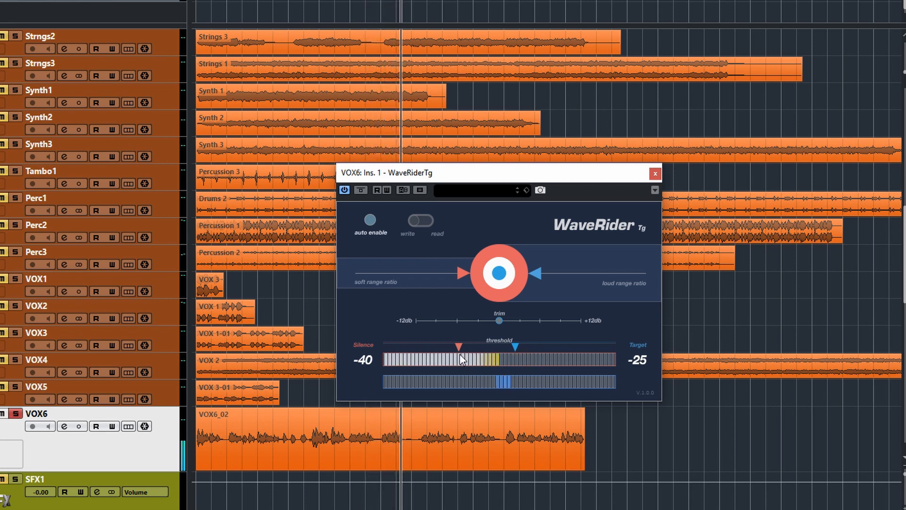
key("space")
Set WaveRider's silence threshold to -60 and audition how it treats the vocal's quiet gaps
left_click_drag(459, 344, 398, 353)
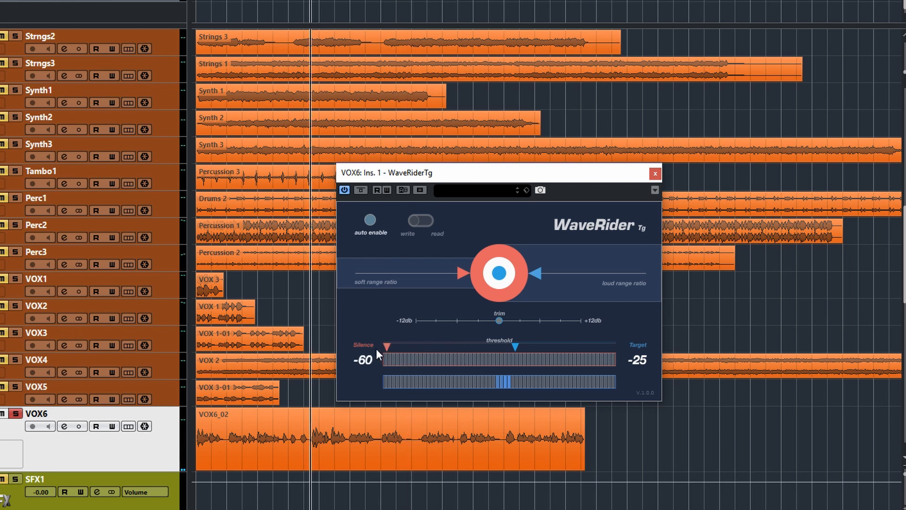
key("space")
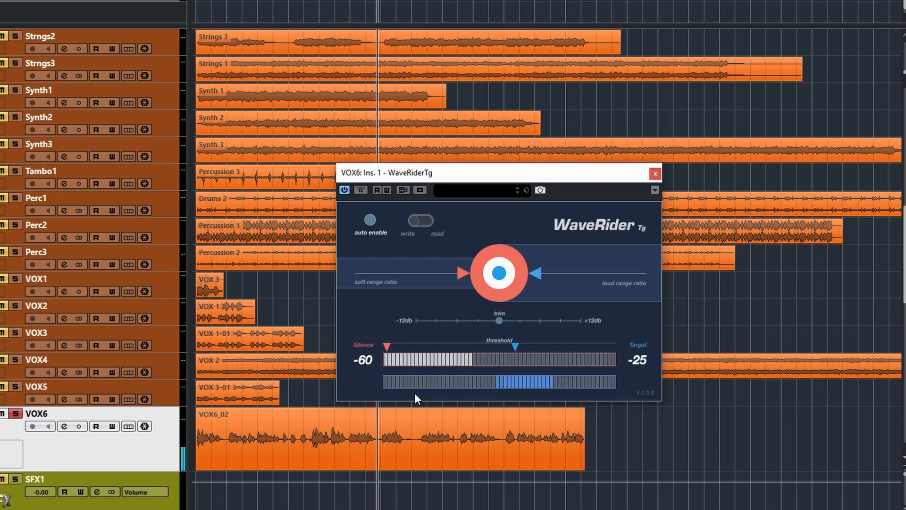
key("space")
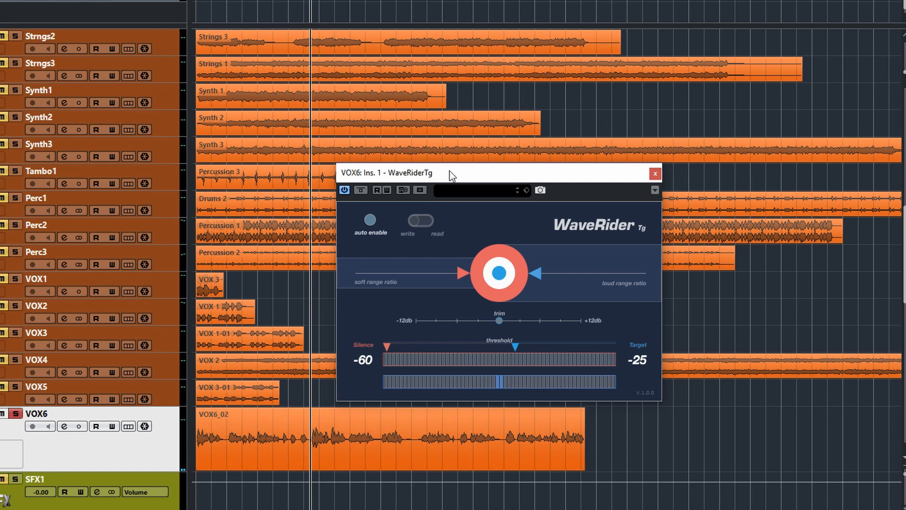
Move the WaveRider window clear of the VOX6 waveform and replay the vocal from just before its middle
left_click_drag(449, 174, 512, 175)
left_click(366, 395)
key("space")
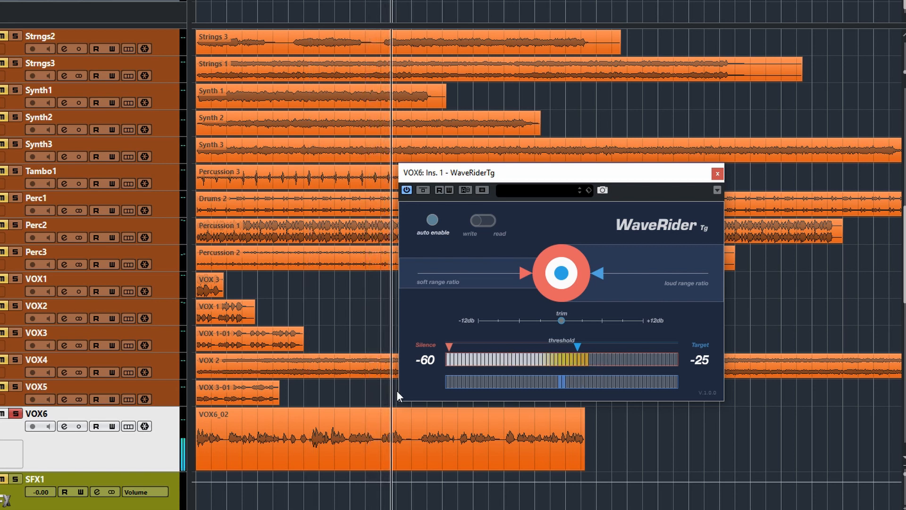
left_click_drag(536, 178, 538, 154)
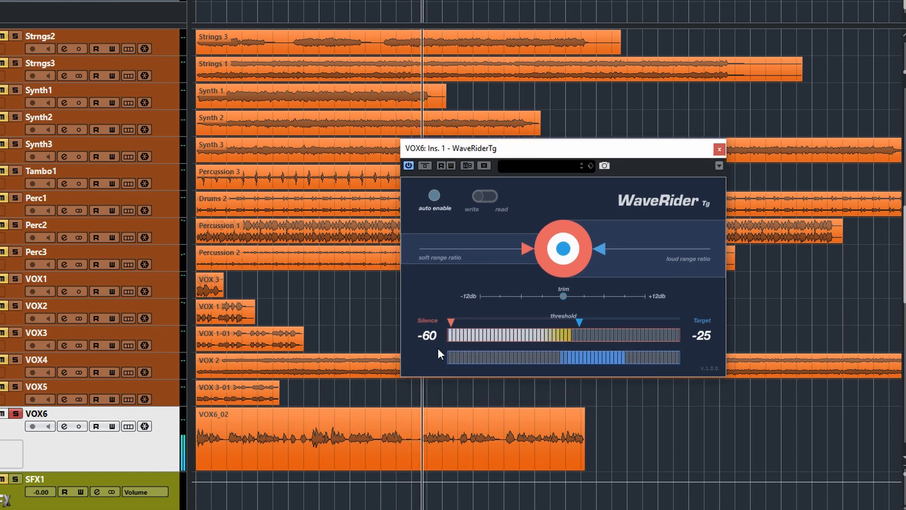
key("space")
key("space")
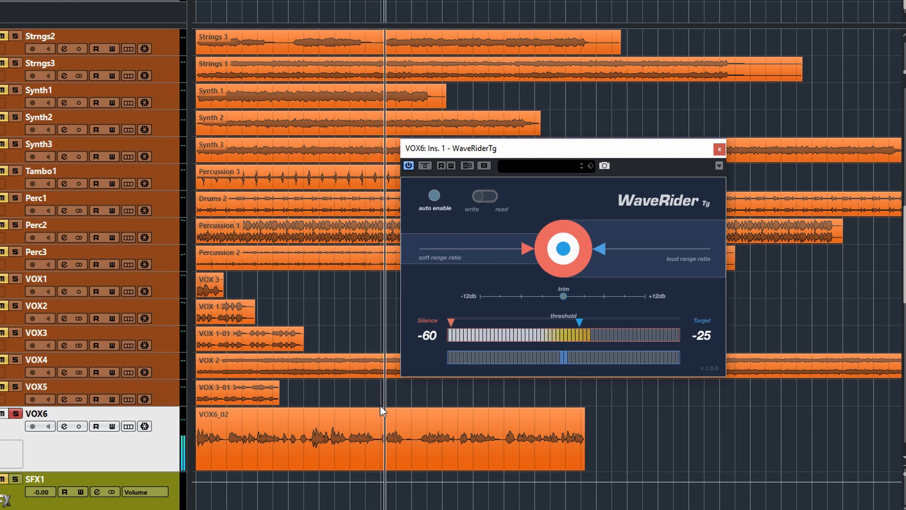
key("space")
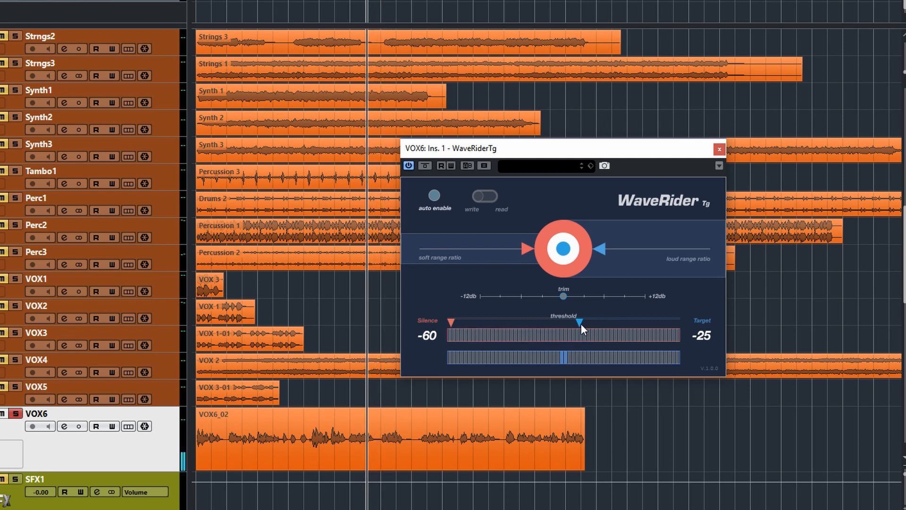
Set WaveRider's target threshold to -18 and audition the vocal from just before its middle
mouse_move(580, 322)
left_mouse_down()
mouse_move(617, 321)
mouse_move(607, 321)
left_mouse_up()
key("space")
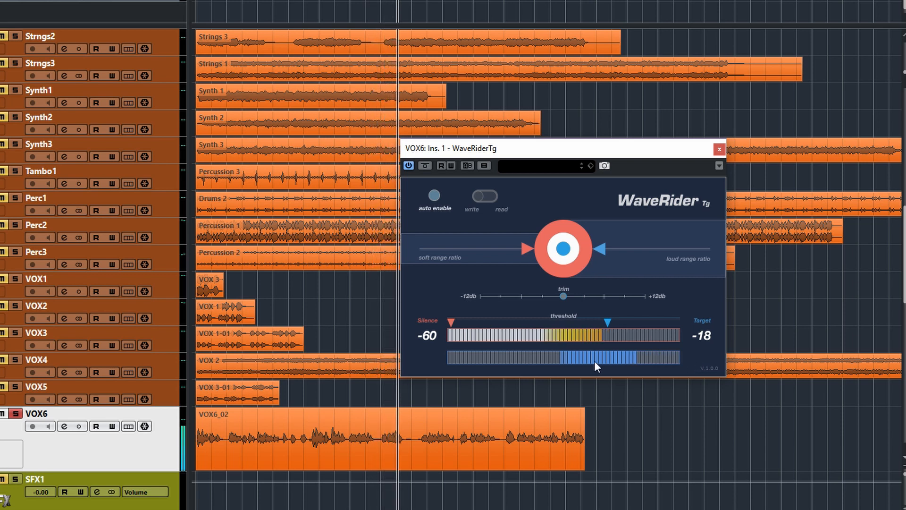
key("space")
key("space")
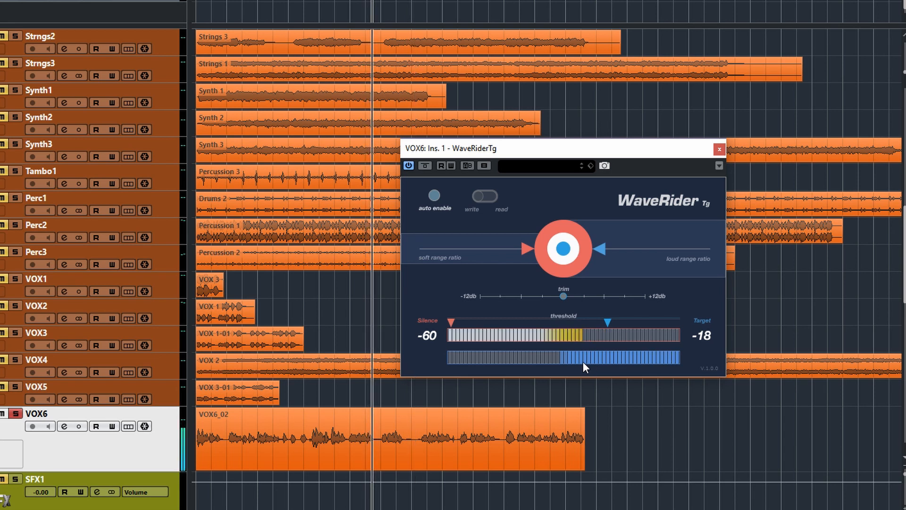
Raise WaveRider's silence threshold in stages to -40, -35 and -30 while auditioning the vocal's gaps
key("space")
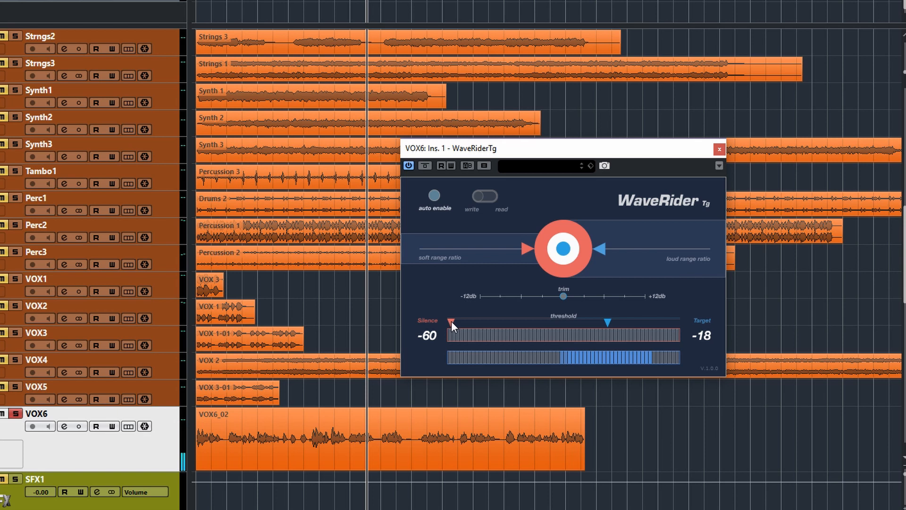
left_click_drag(451, 321, 527, 324)
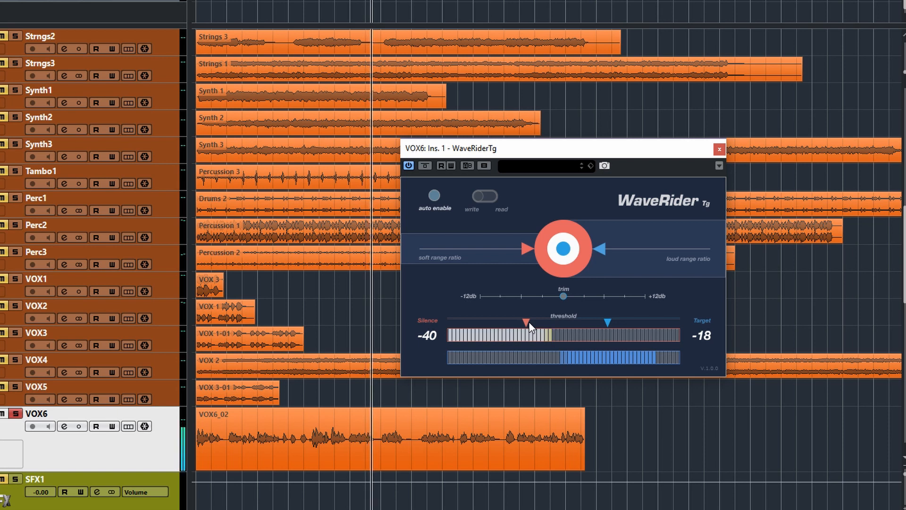
left_click_drag(525, 321, 544, 323)
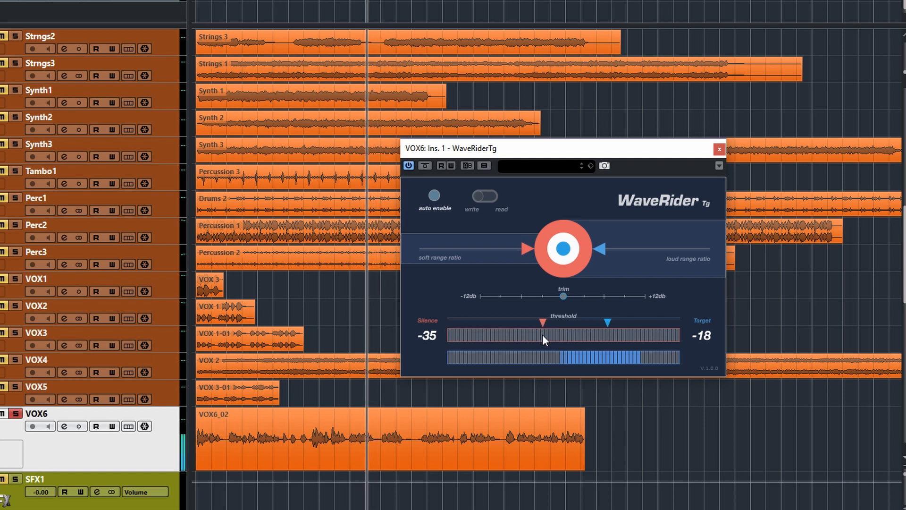
left_click_drag(539, 321, 562, 321)
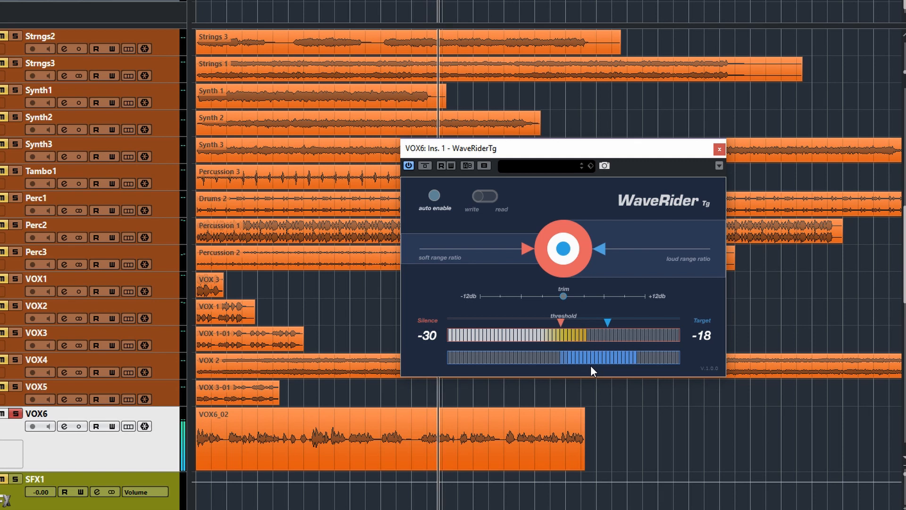
key("space")
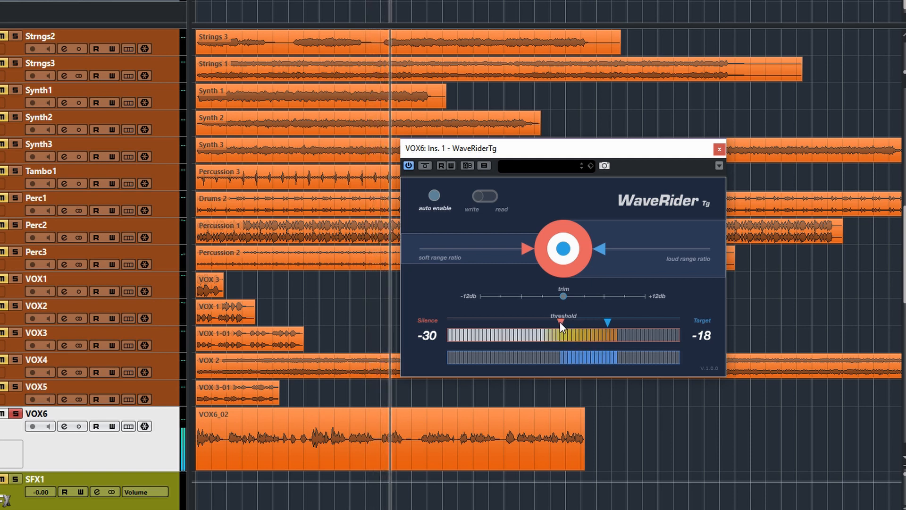
Lower WaveRider's silence threshold to -40 and audition the vocal again
key("space")
left_click(560, 322)
mouse_move(559, 321)
left_mouse_down()
mouse_move(514, 324)
mouse_move(525, 325)
left_mouse_up()
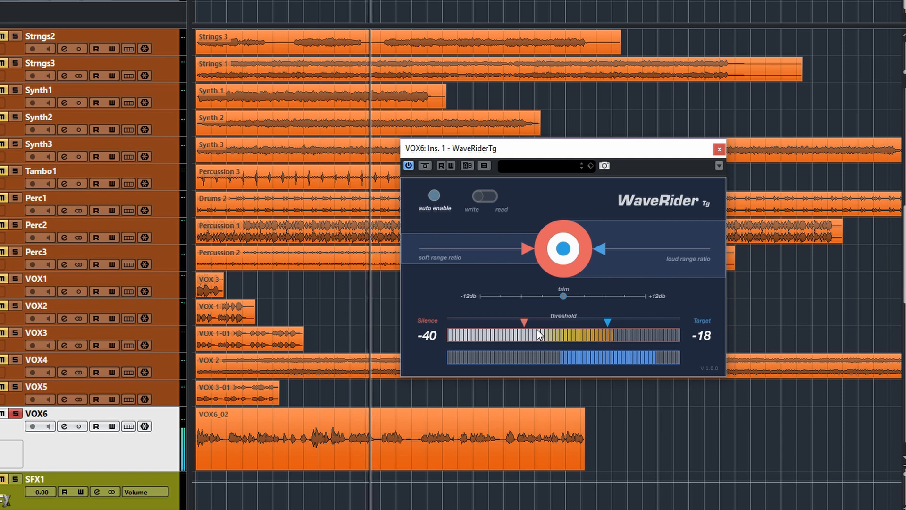
key("space")
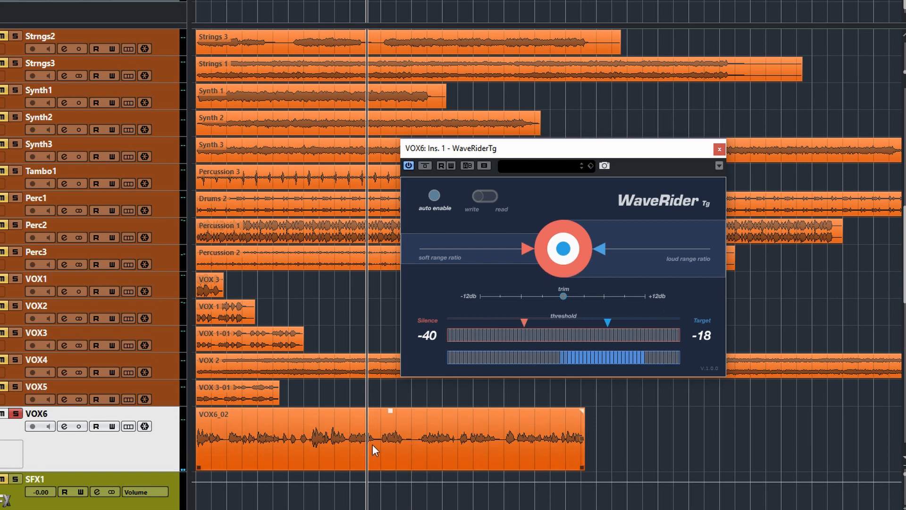
Set WaveRider's silence threshold to -30 and its target to -22, and audition the vocal from an earlier spot
left_click_drag(524, 320, 562, 322)
mouse_move(607, 323)
left_mouse_down()
mouse_move(585, 324)
mouse_move(593, 324)
left_mouse_up()
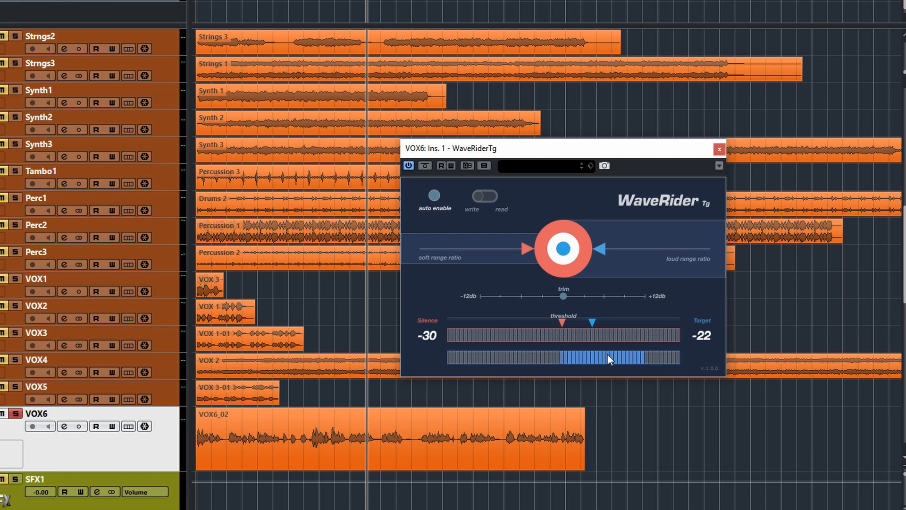
left_click(315, 338)
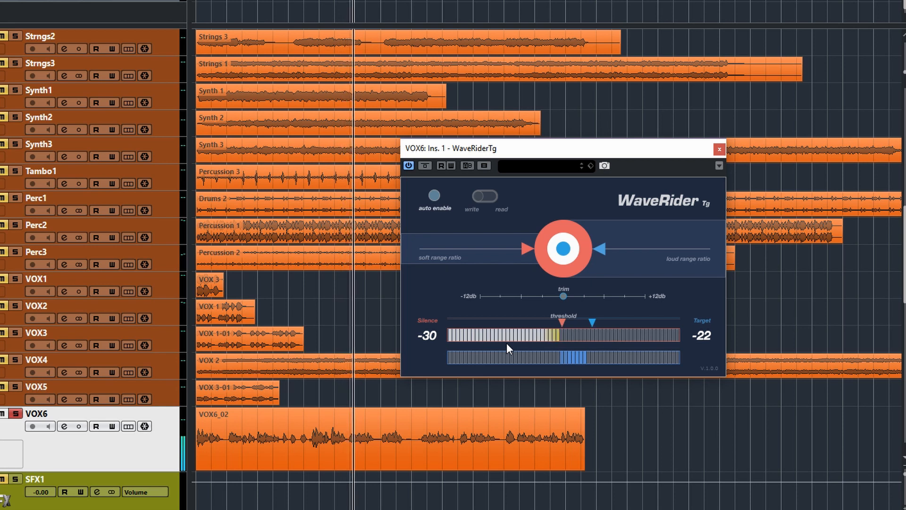
key("space")
Set WaveRider's silence threshold to -34 and its target threshold to -24 while auditioning the vocal
left_click_drag(562, 321, 549, 320)
key("space")
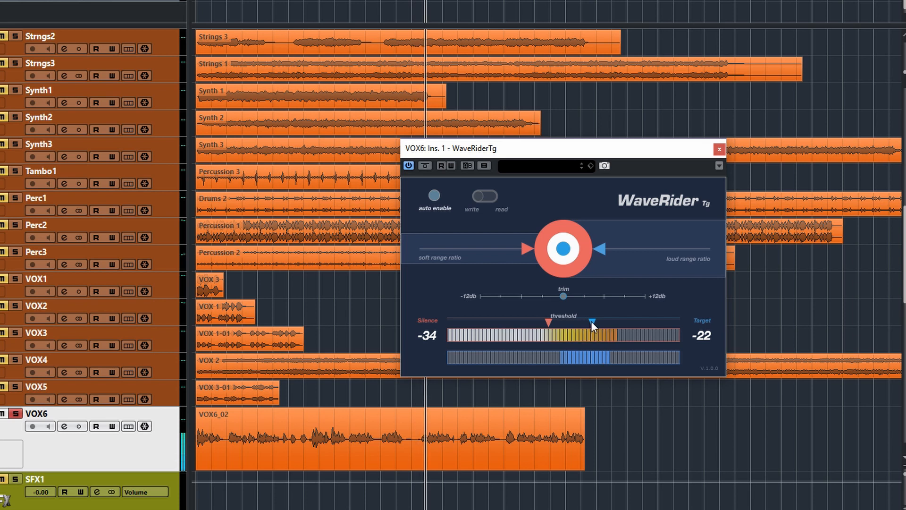
left_click_drag(590, 320, 585, 322)
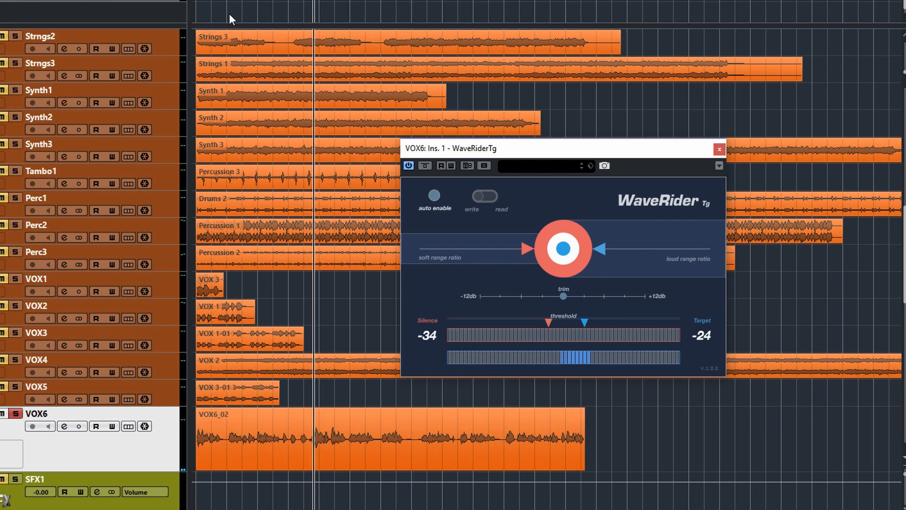
From the project start, enable read and write automation on VOX6 and turn on WaveRider's auto enable in write mode
left_click(197, 14)
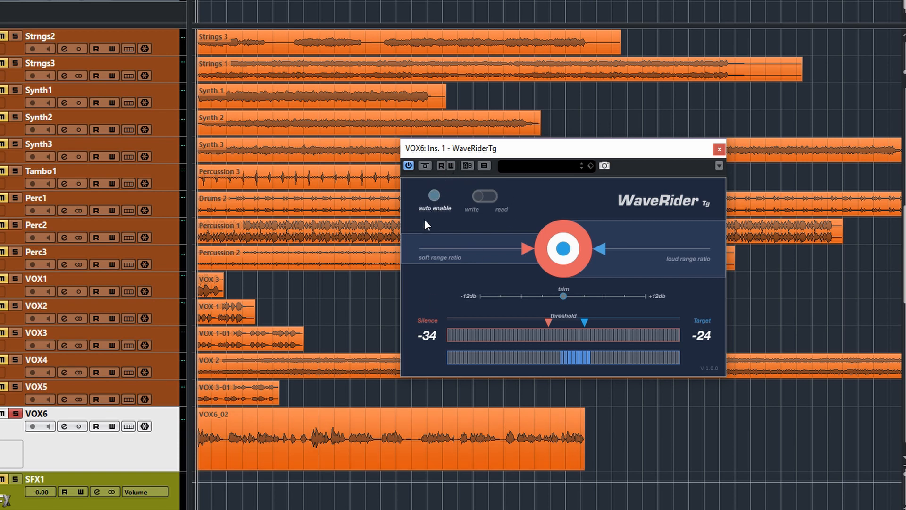
left_click(451, 166)
left_click(112, 426)
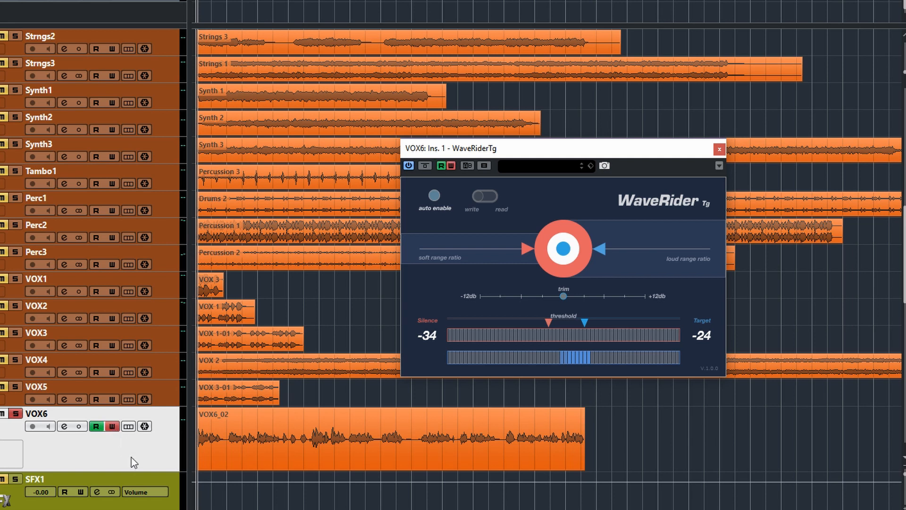
left_click(435, 196)
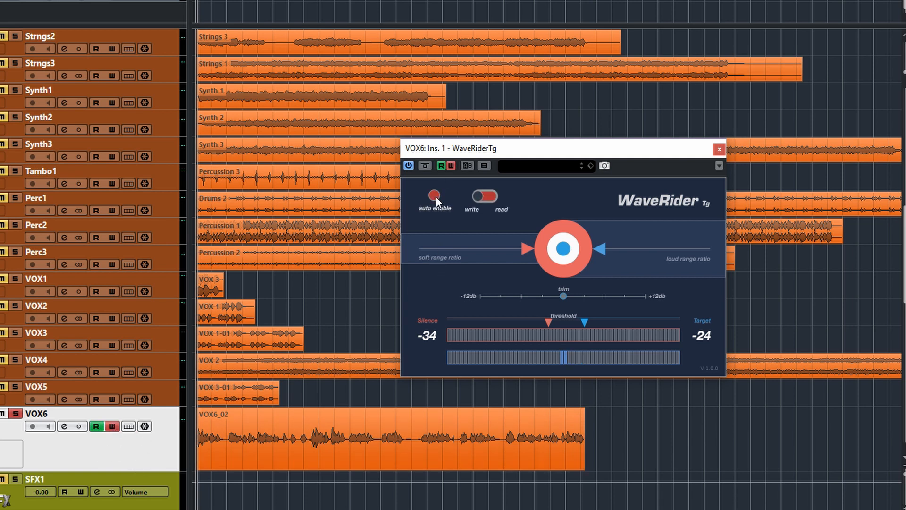
left_click(437, 202)
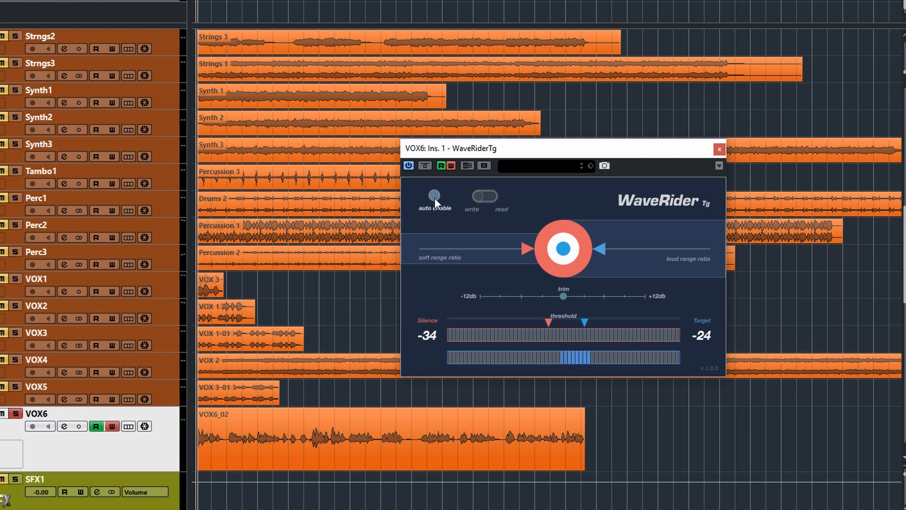
left_click(432, 196)
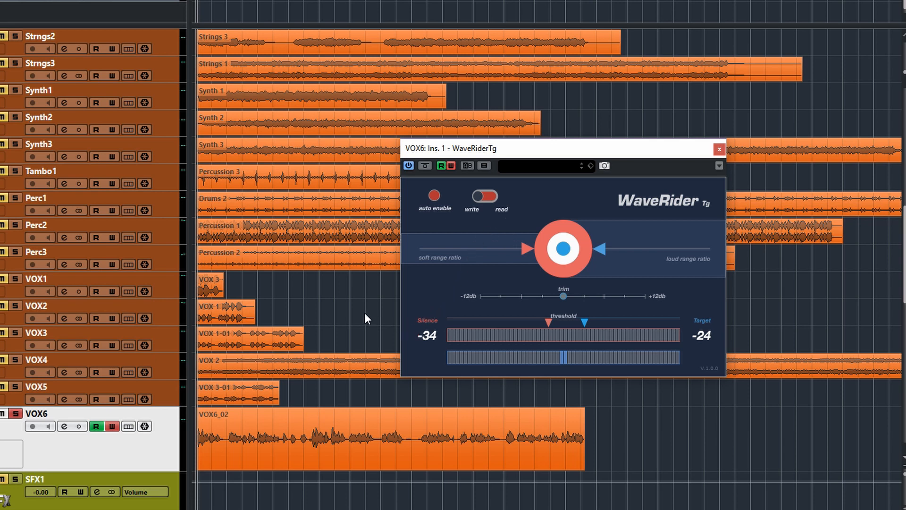
scroll(364, 313, "down", 4)
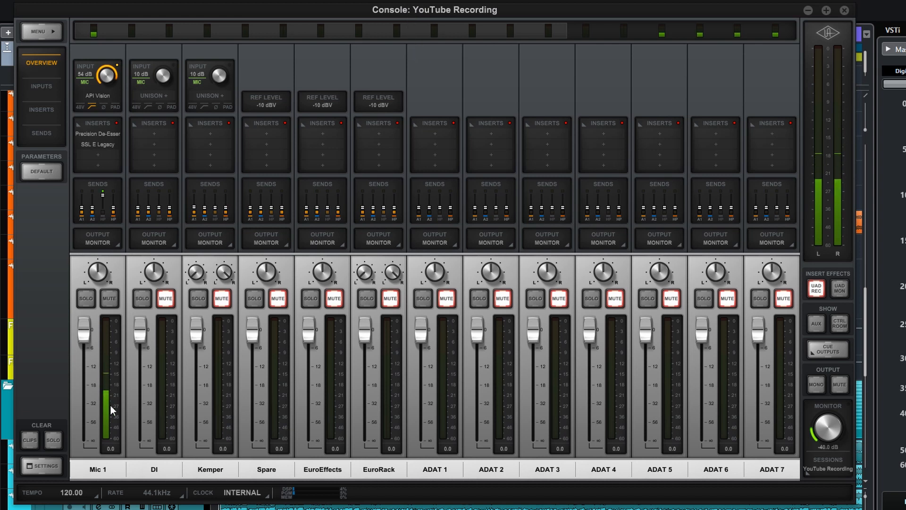
Examine the buffer size options in the Universal Audio Console's hardware settings, leaving the size as it is, and close the settings
left_click(44, 469)
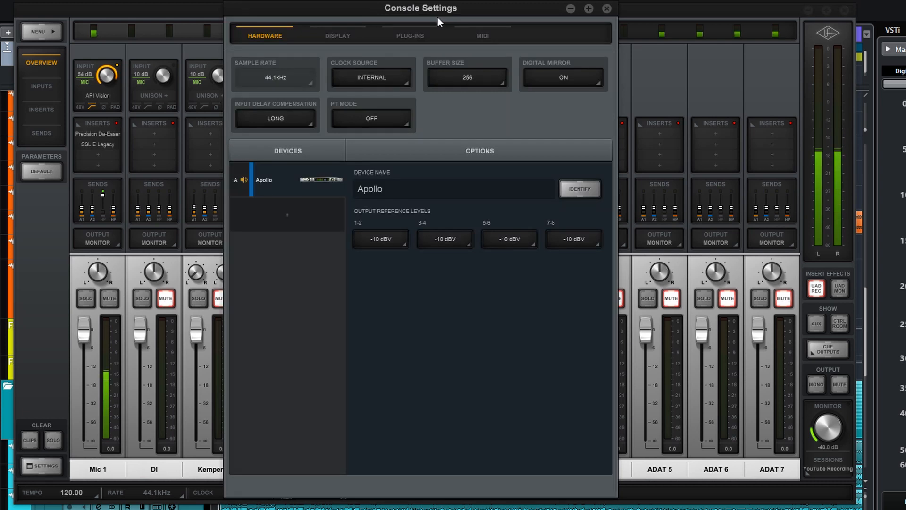
left_click(485, 82)
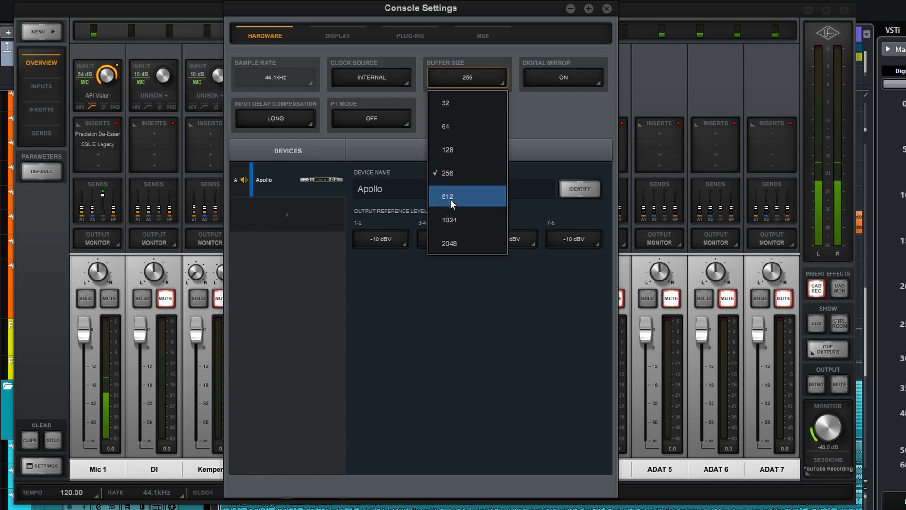
left_click(504, 59)
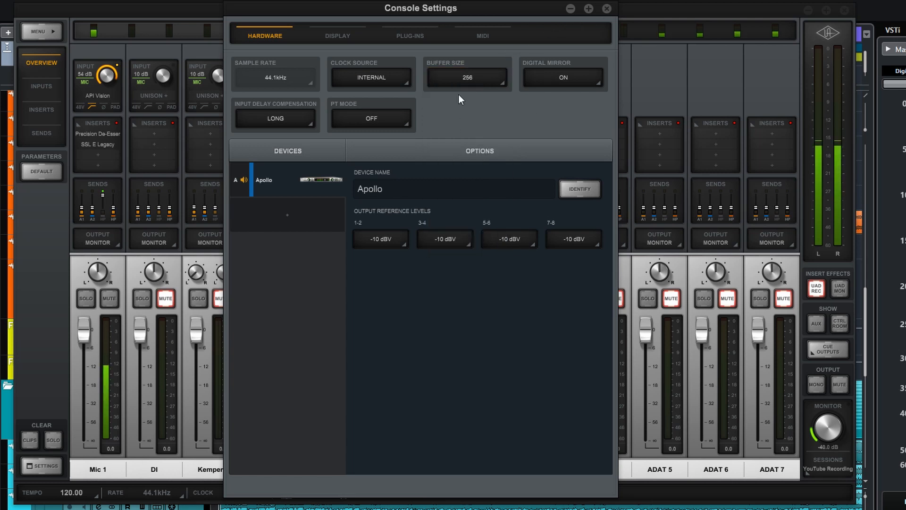
left_click(469, 77)
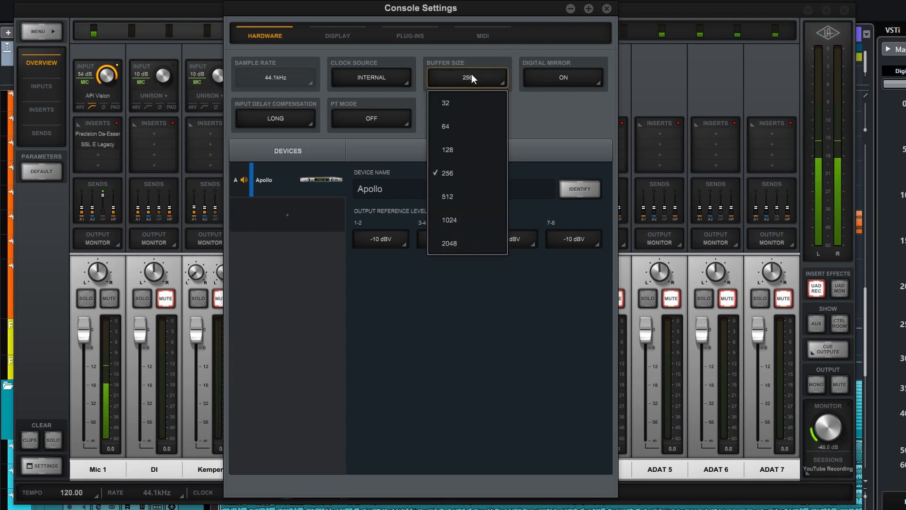
left_click(517, 12)
left_click(606, 9)
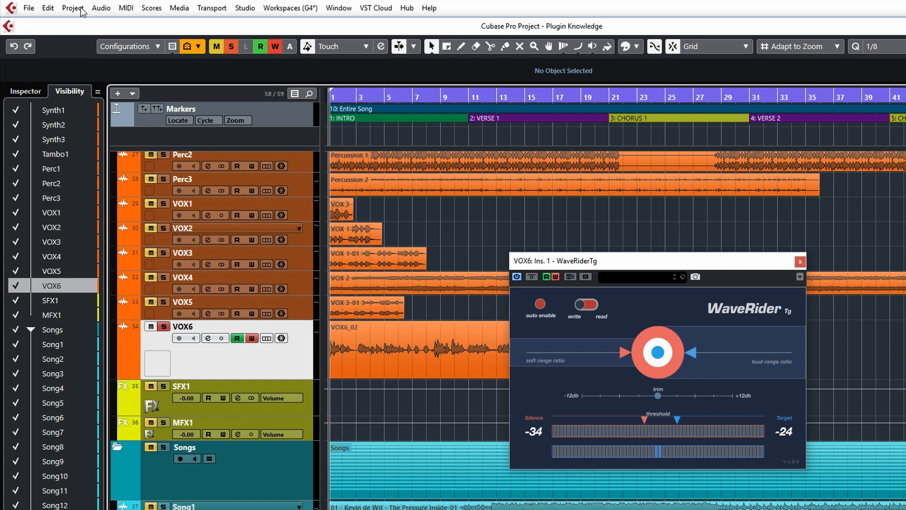
Back in Cubase, check the Reveal Parameter on Write option in the Automation Panel's settings and close the panel
left_click(81, 9)
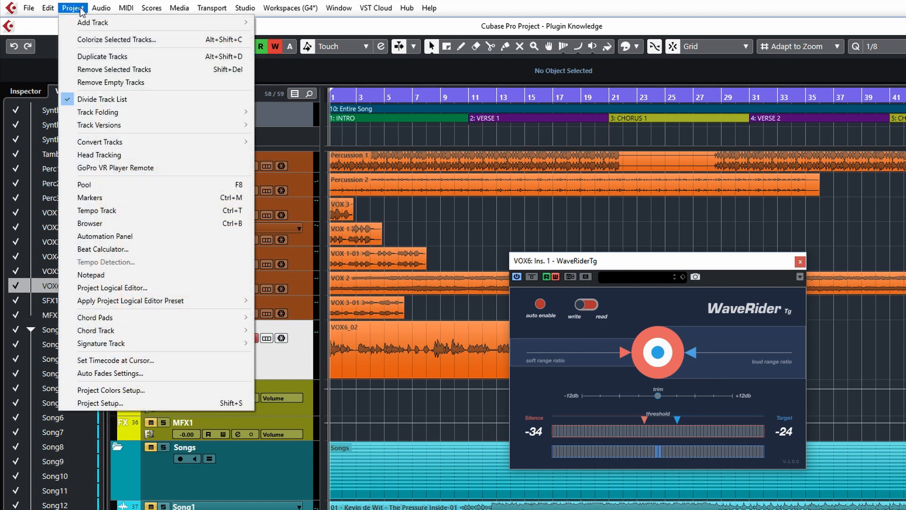
left_click(133, 236)
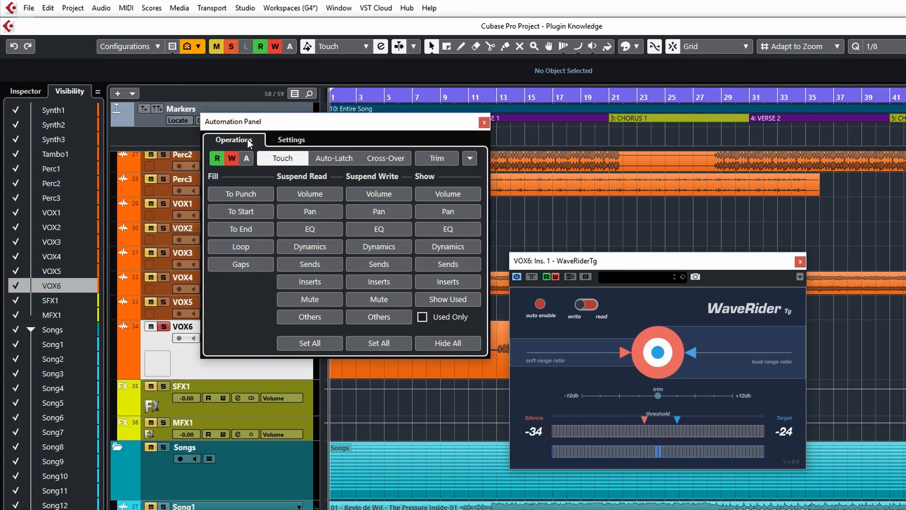
left_click(279, 140)
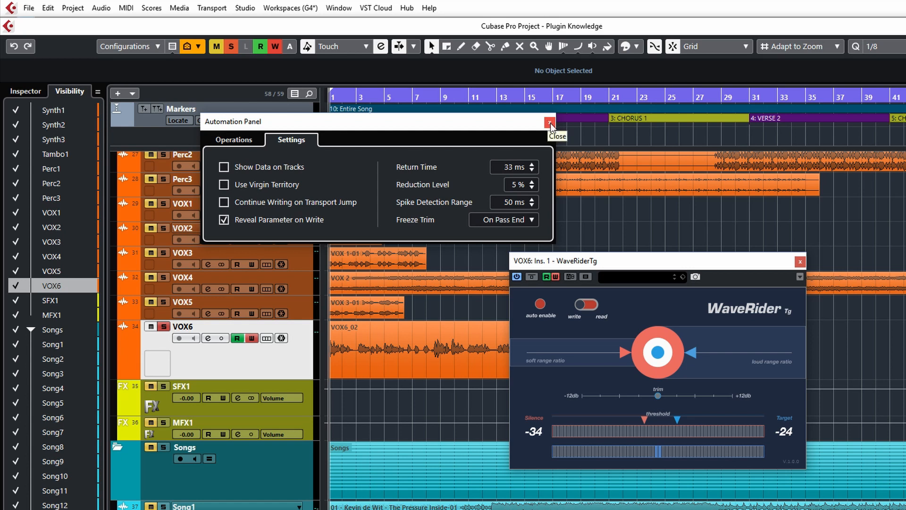
mouse_move(228, 224)
left_click(550, 123)
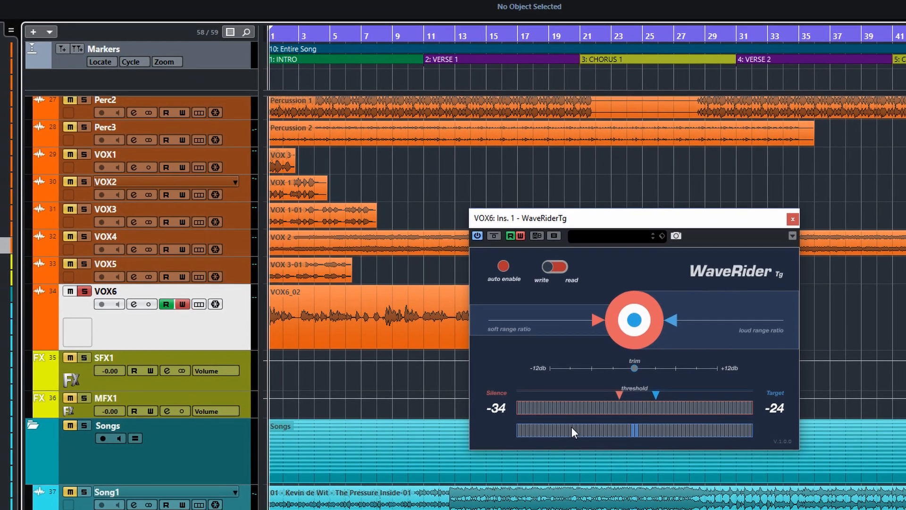
Play VOX6 from the start to write WaveRider's volume automation, enlarging its automation lane during the pass, and stop playback
key("space")
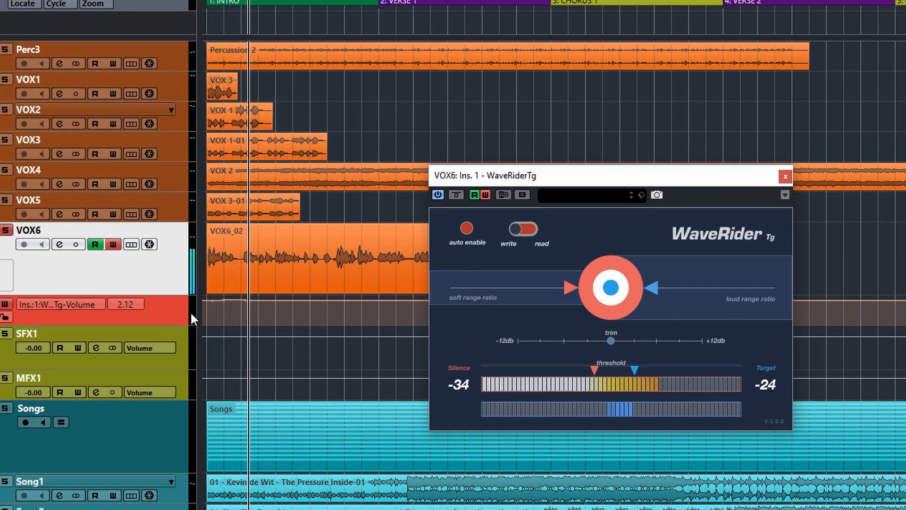
left_click(167, 325)
left_click_drag(168, 324, 194, 469)
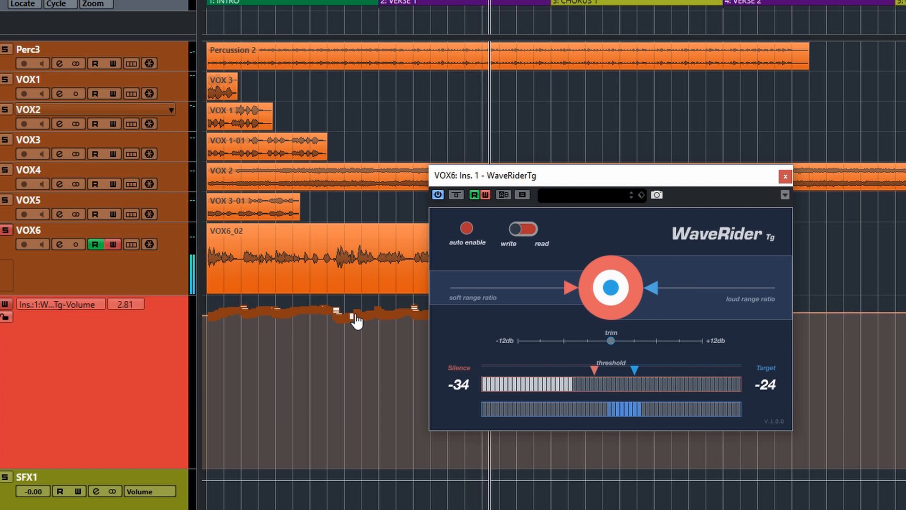
key("space")
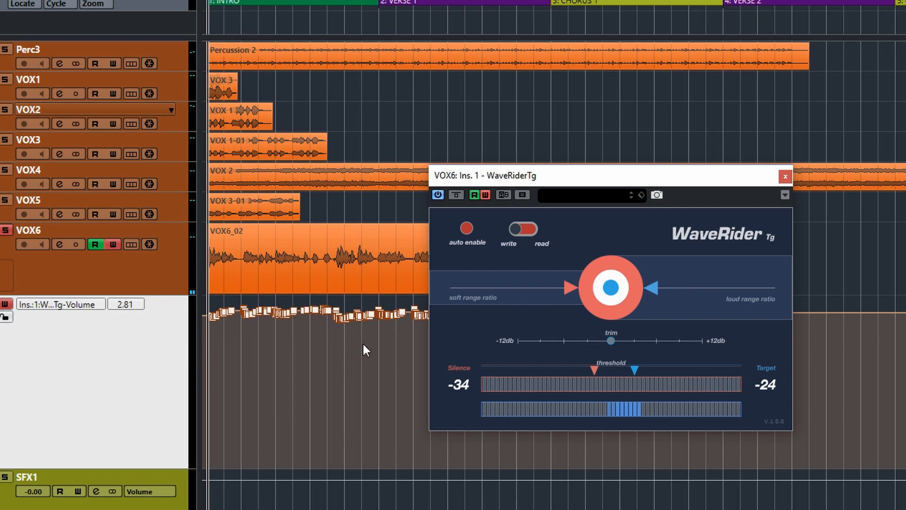
Move the WaveRider window clear of the automation lane and select a small group of volume points near the vocal's start
left_click_drag(557, 181, 724, 171)
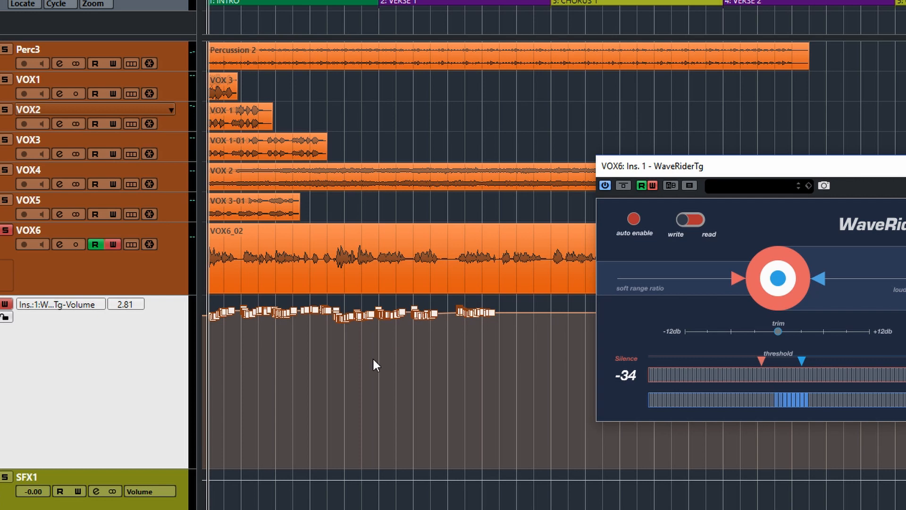
scroll(328, 361, "up", 8)
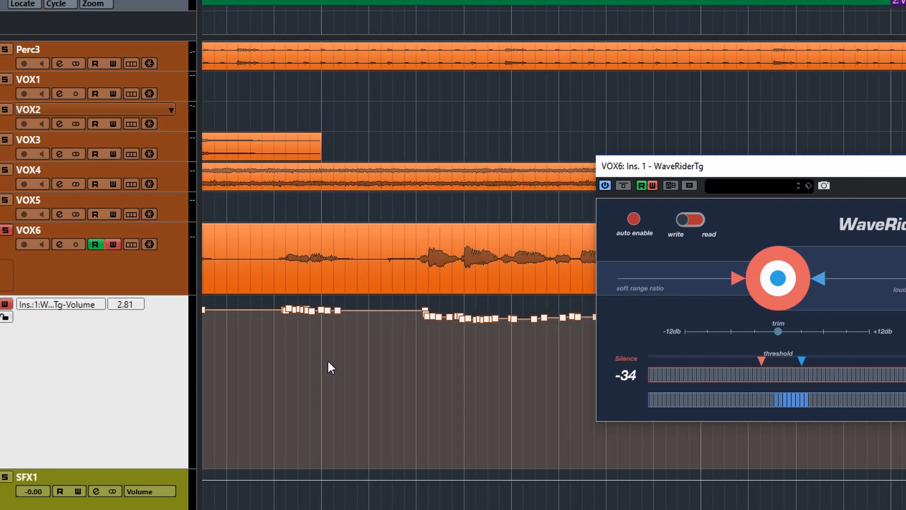
scroll(328, 367, "down", 4)
scroll(328, 368, "down", 3)
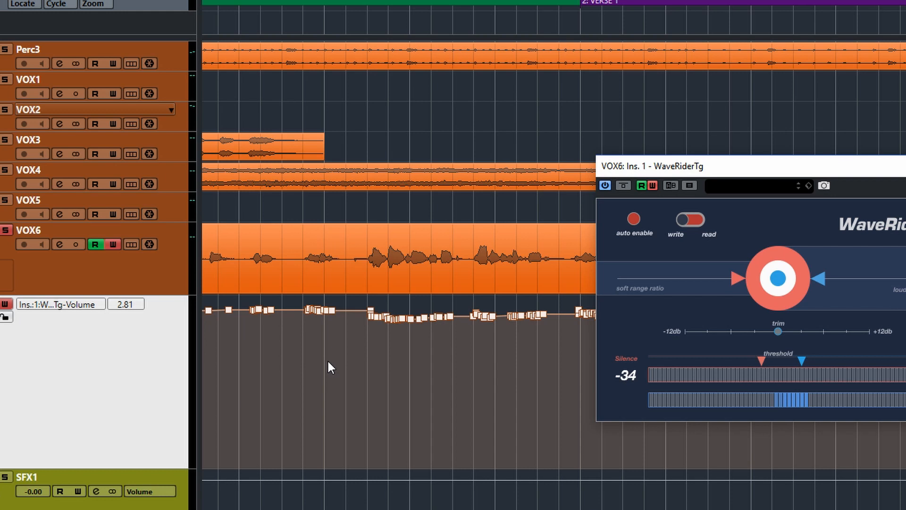
scroll(327, 358, "up", 3)
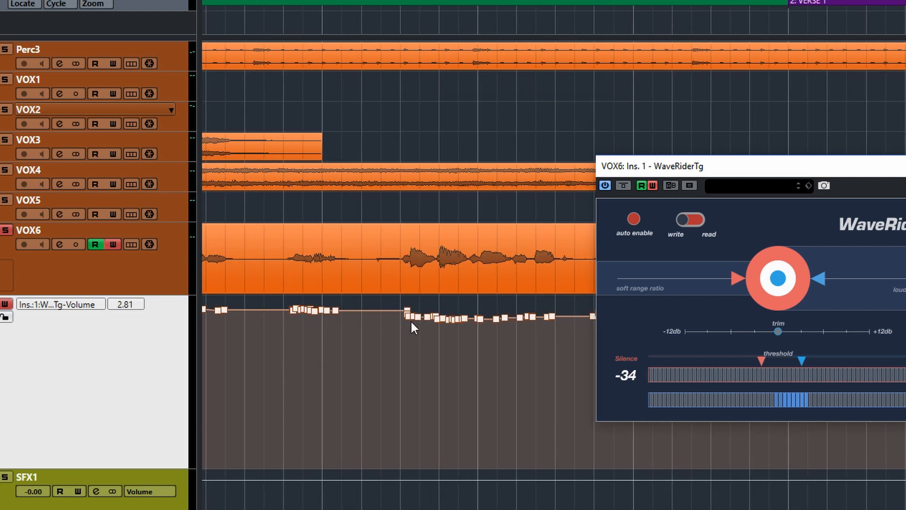
scroll(348, 361, "left", 10)
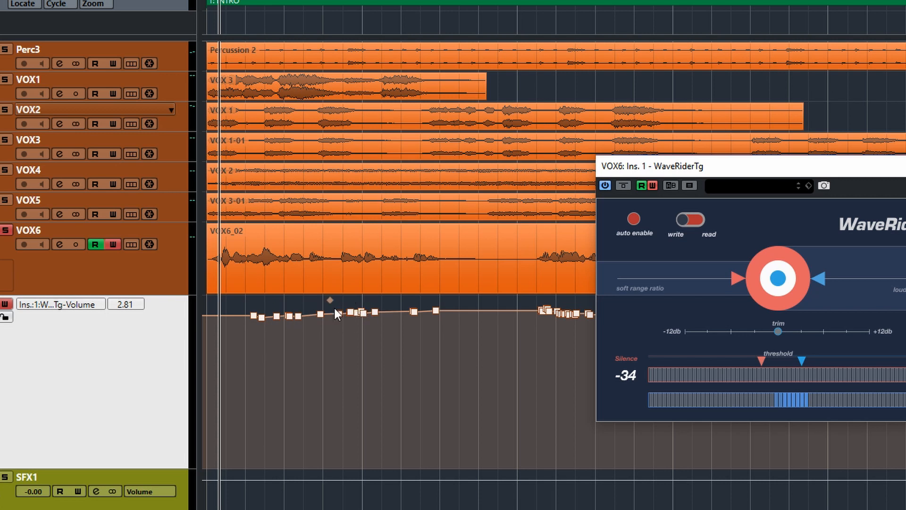
left_click_drag(369, 318, 370, 319)
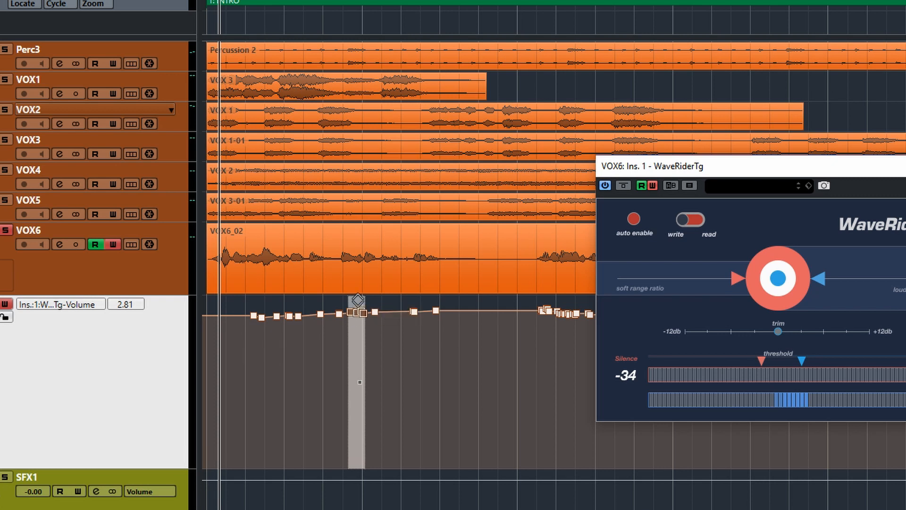
Switch VOX6 and its WaveRiderTg from write to read, and play from the project start to test the recorded volume automation
left_click_drag(357, 301, 359, 300)
left_click_drag(665, 168, 612, 172)
left_click(112, 246)
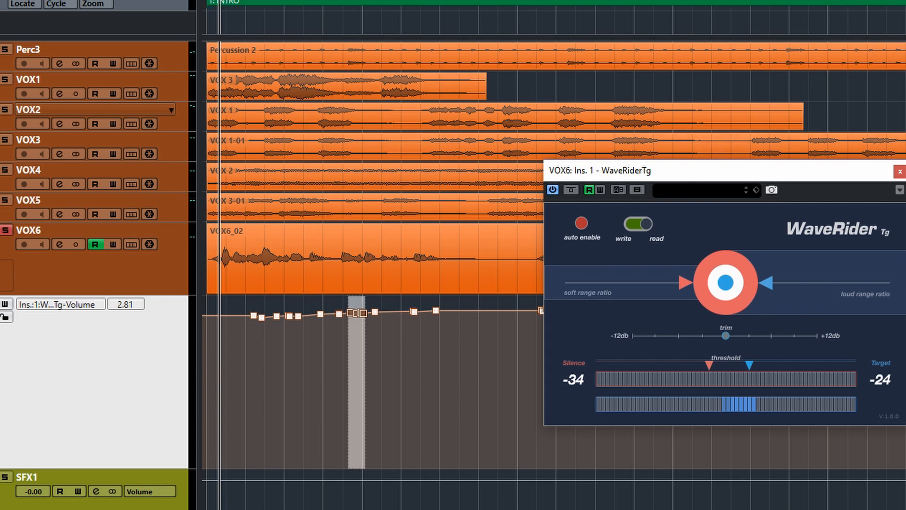
left_click(205, 24)
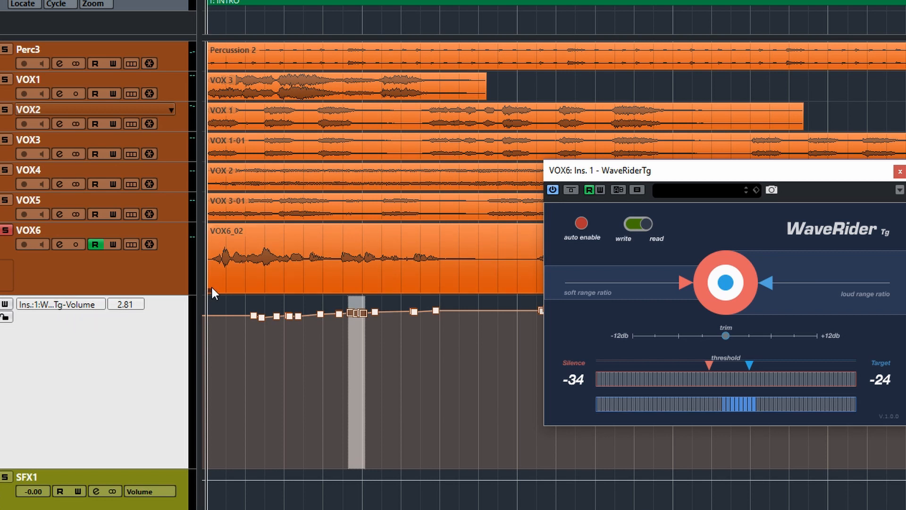
key("space")
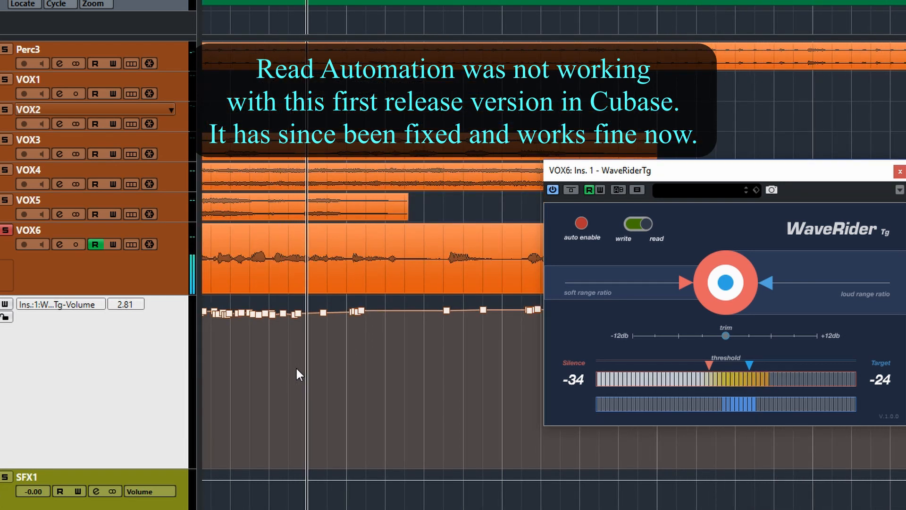
key("space")
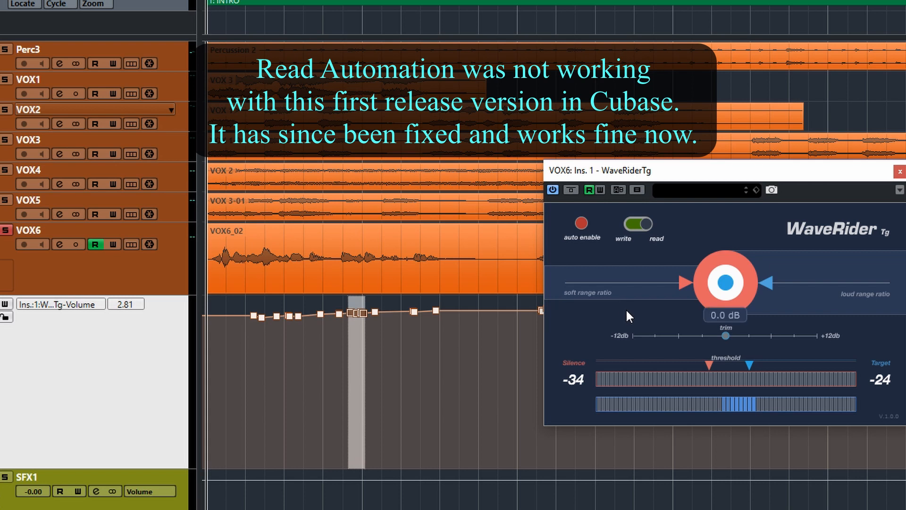
Reposition the WaveRider window away from the second vocal phrase and lower that phrase's volume automation points as a group
left_click_drag(646, 175, 643, 196)
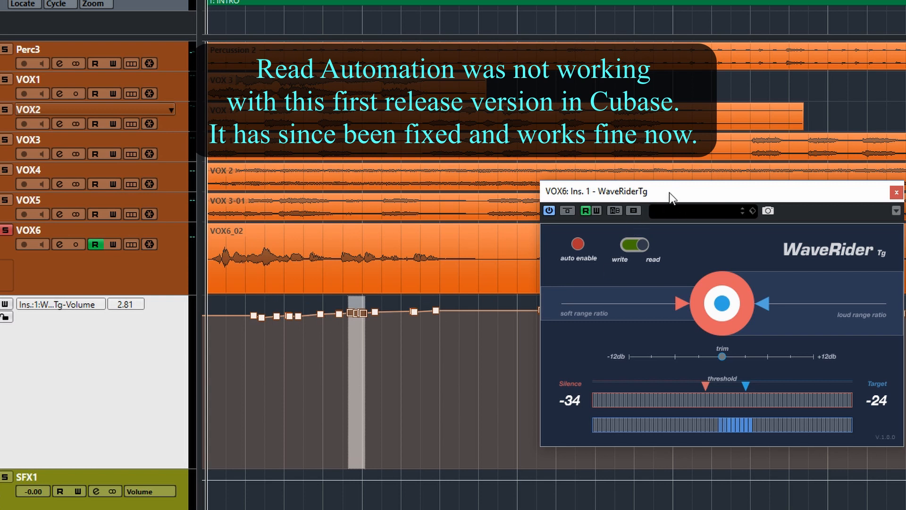
left_click_drag(669, 193, 286, 128)
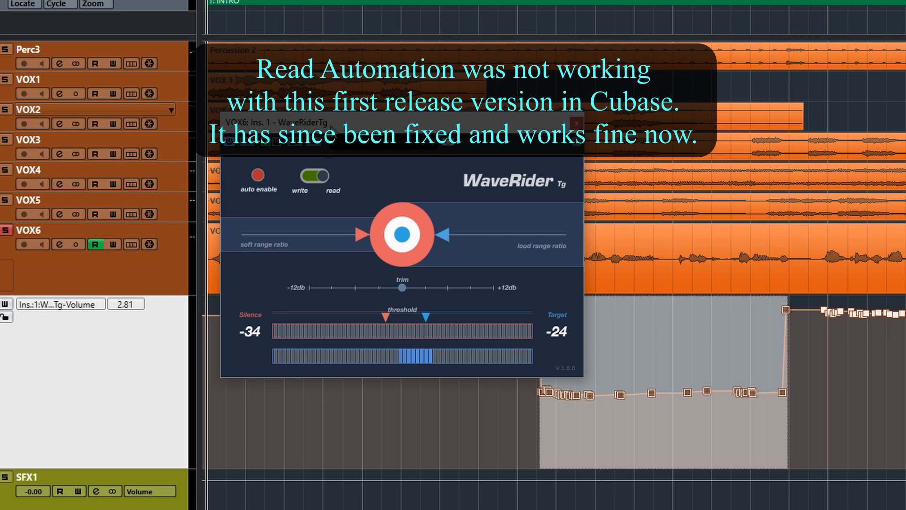
left_click_drag(333, 128, 526, 172)
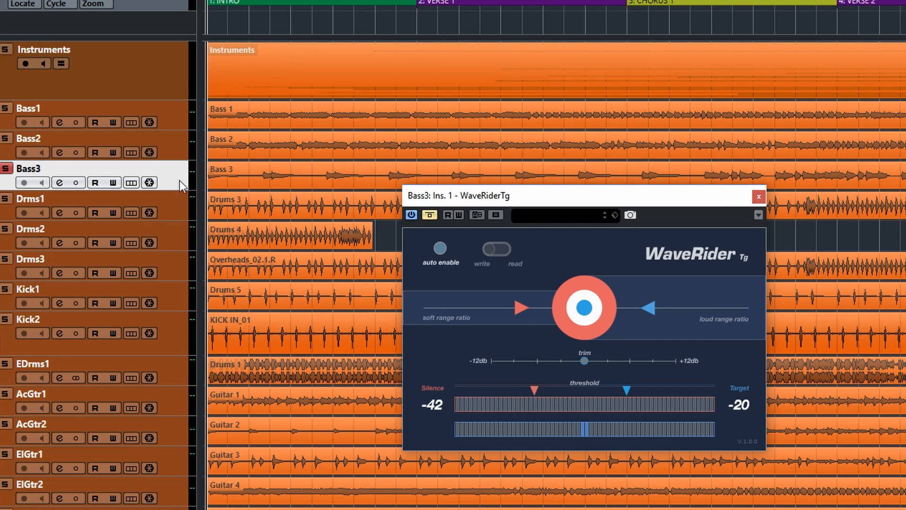
Play Bass3 with WaveRiderTg bypassed, reactivate the plug-in and shift its window slightly
key("space")
left_click(430, 215)
left_click_drag(489, 202, 445, 211)
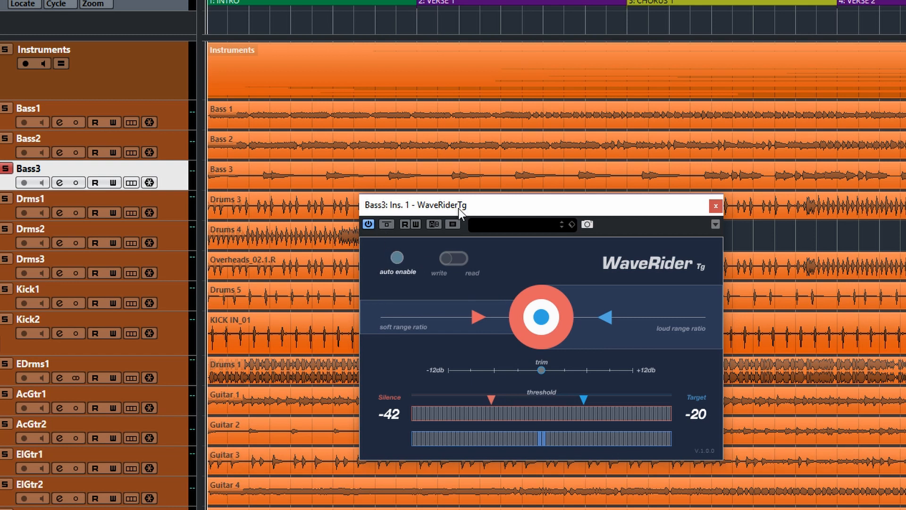
left_click_drag(458, 208, 475, 208)
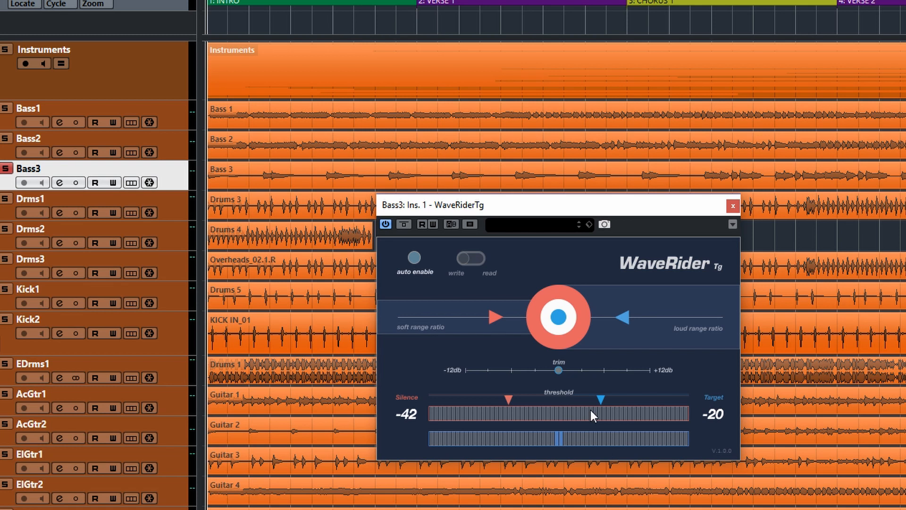
Compare the Bass3 playback with WaveRiderTg active and bypassed, leaving the plug-in active and stopping playback
key("space")
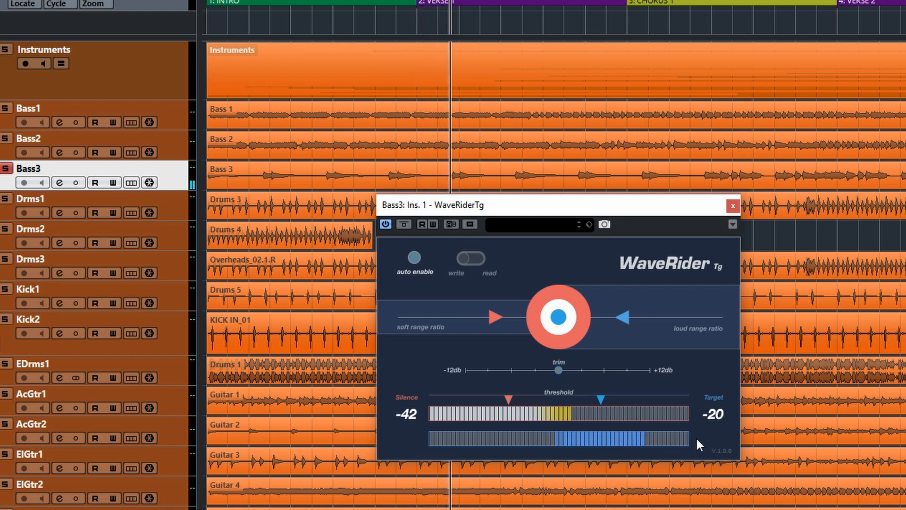
key("space")
key("space")
left_click(407, 225)
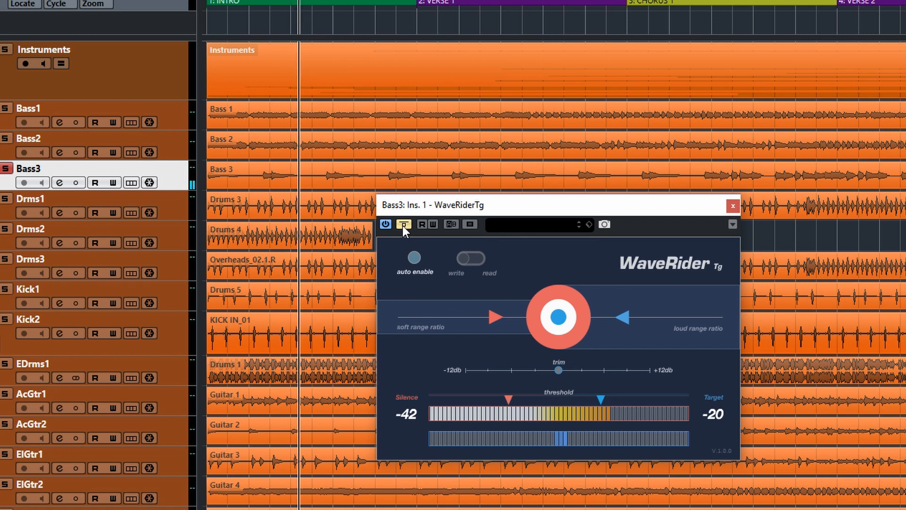
key("space")
key("space")
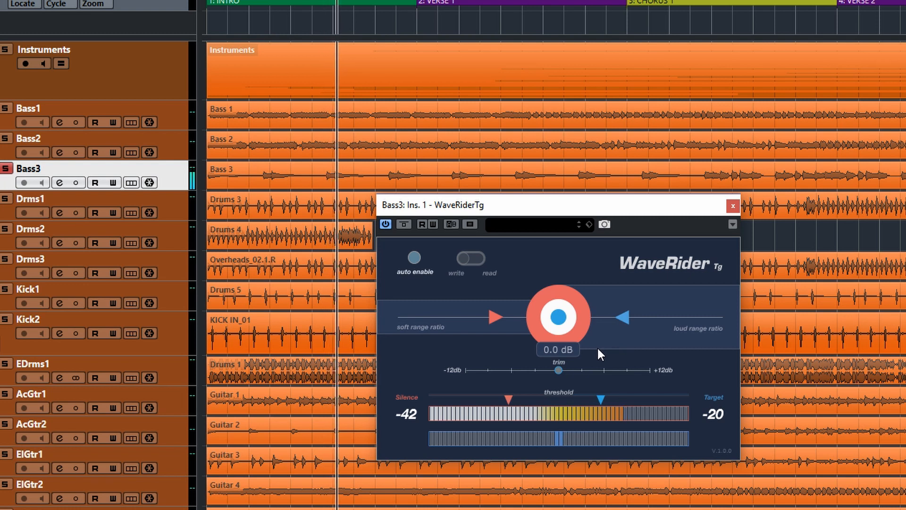
key("space")
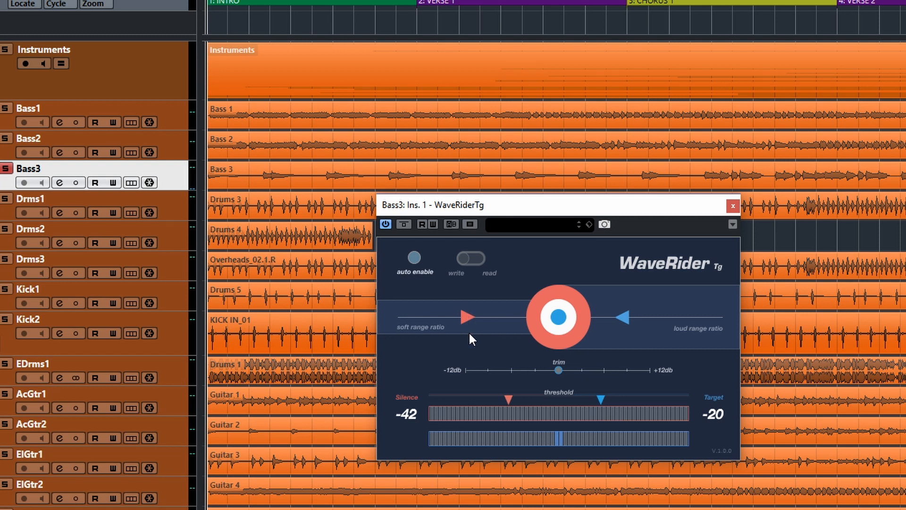
Try wider and narrower soft range ratios on Bass3's WaveRider during playback, settling about midway along the soft range slider
key("space")
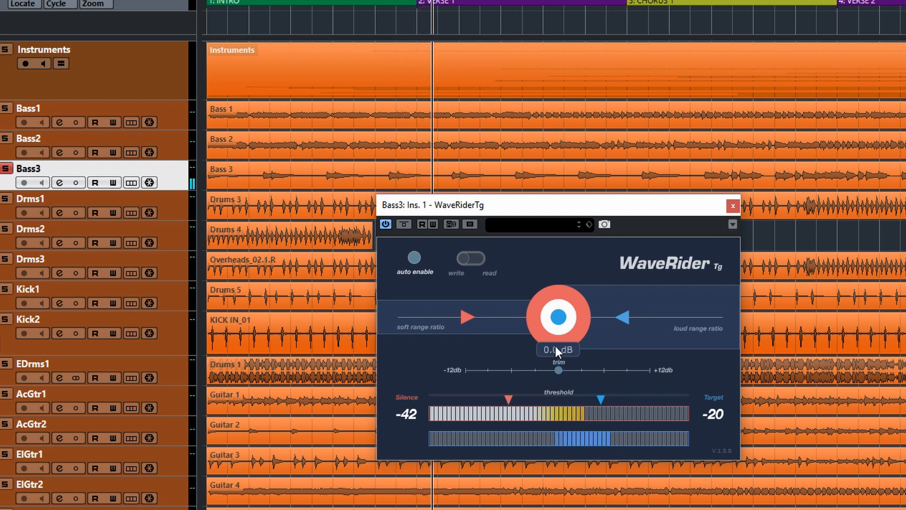
left_click_drag(465, 318, 424, 319)
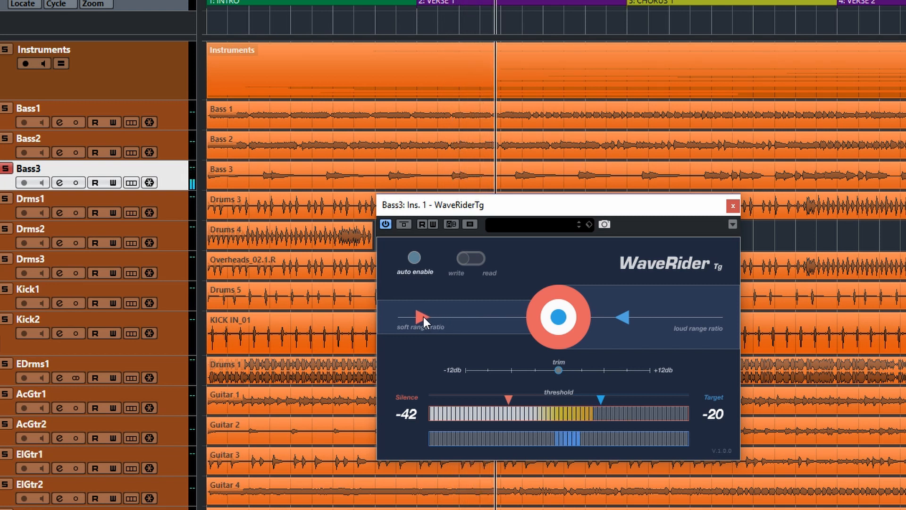
left_click_drag(423, 316, 433, 316)
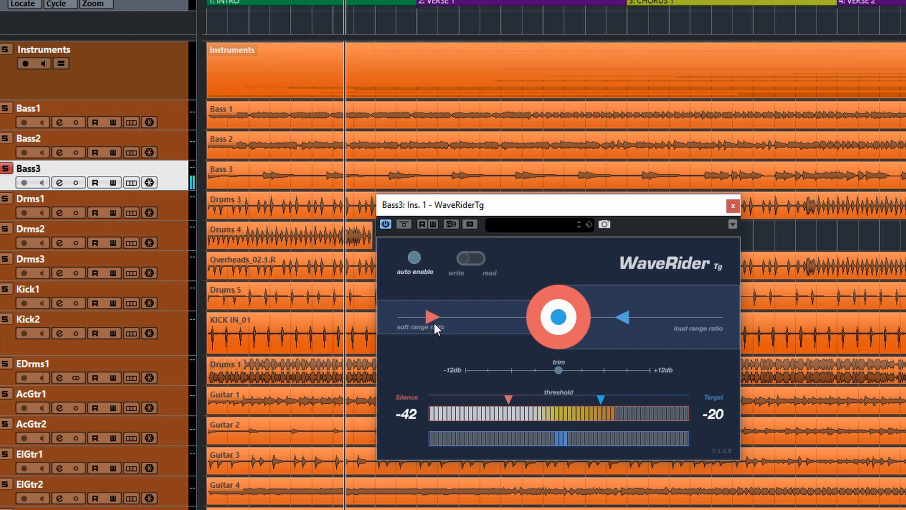
left_click_drag(431, 318, 456, 323)
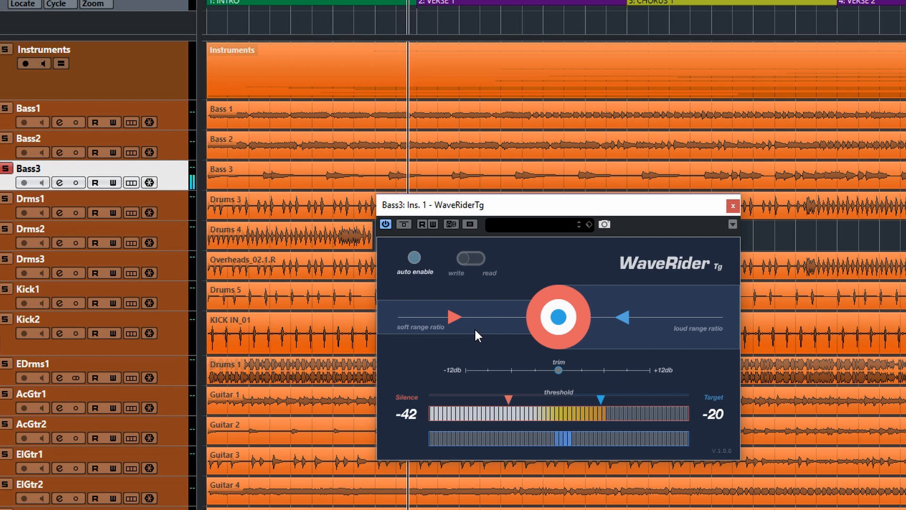
key("space")
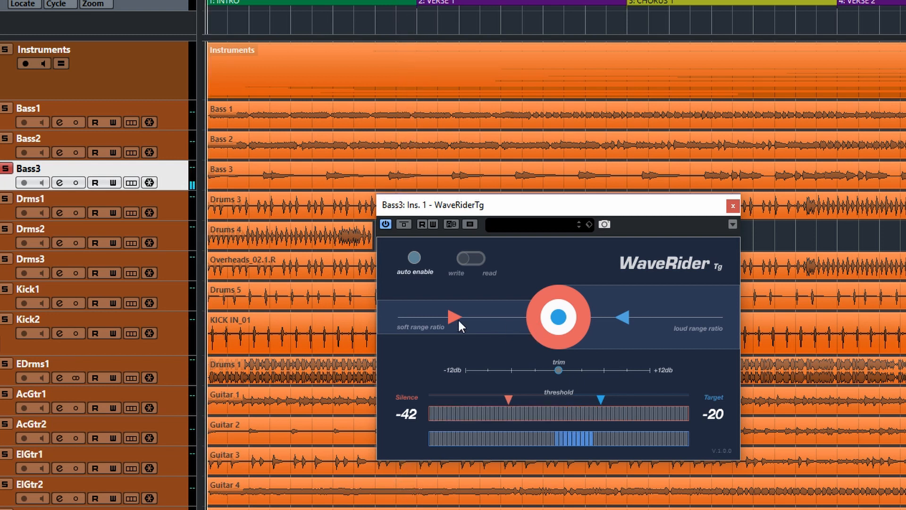
left_click_drag(465, 316, 468, 316)
Set the Target threshold to -24 on Bass3's WaveRider and bring both range ratio markers in against the target while auditioning
key("space")
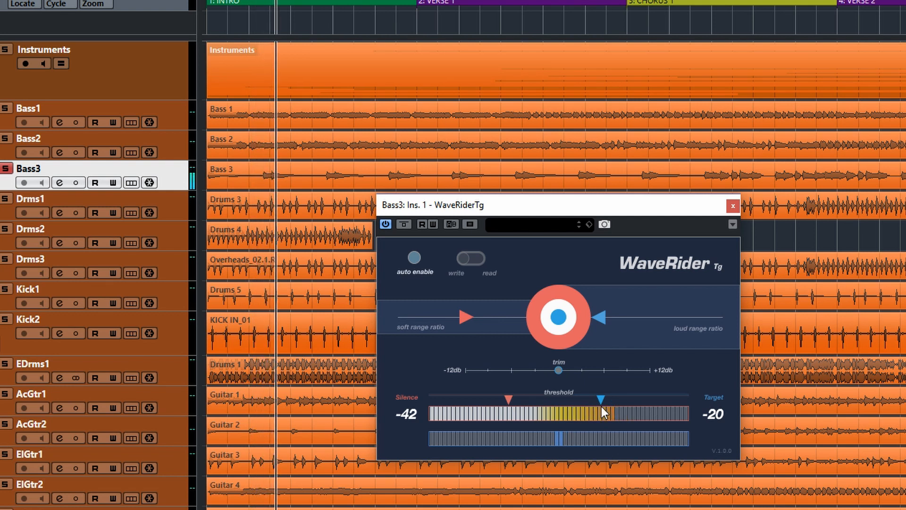
key("space")
left_click_drag(598, 399, 581, 399)
key("space")
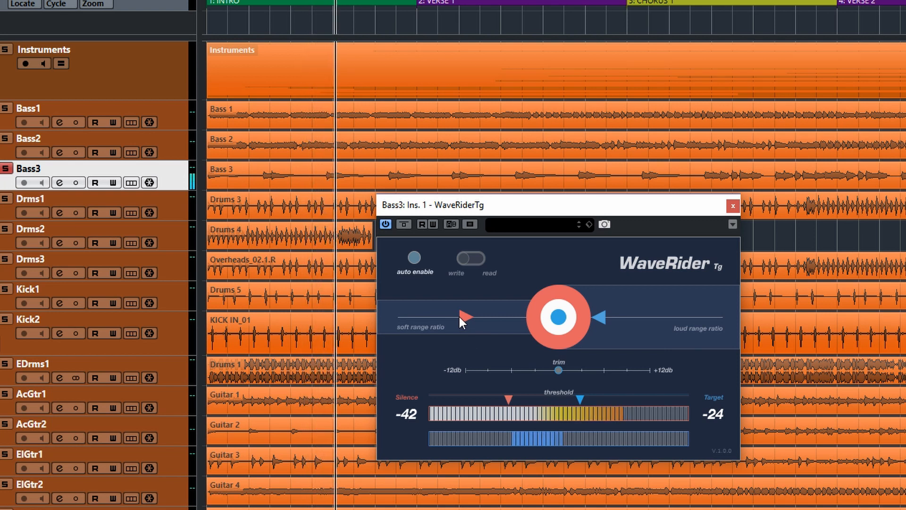
left_click_drag(471, 312, 553, 316)
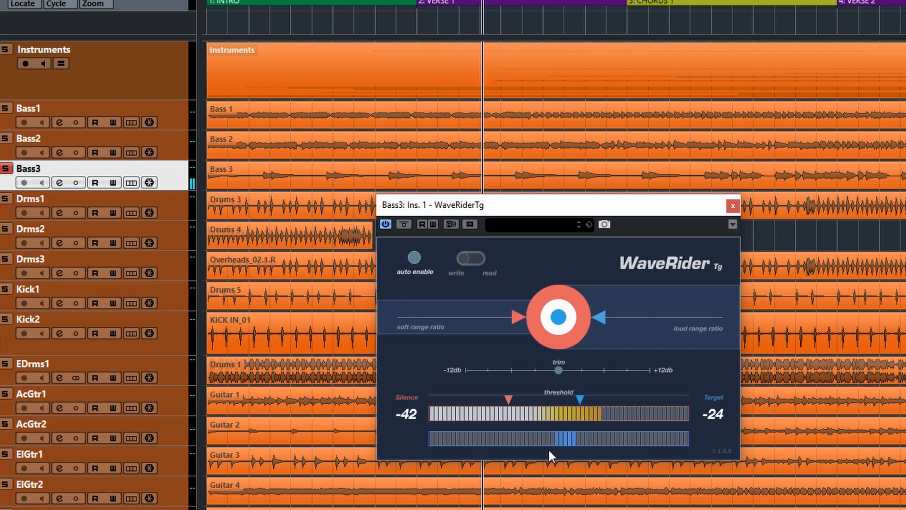
key("space")
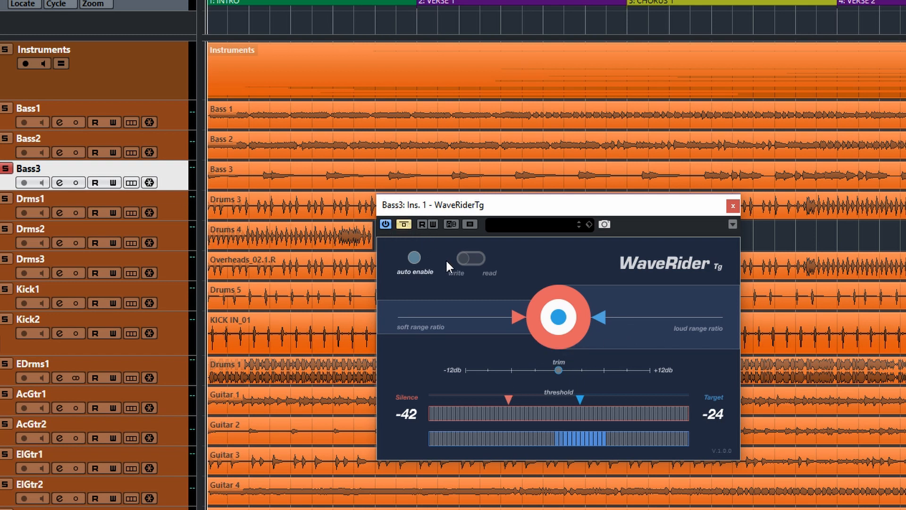
Play Bass3 from the start with WaveRider bypassed and again with it active to compare the tightened settings
key("space")
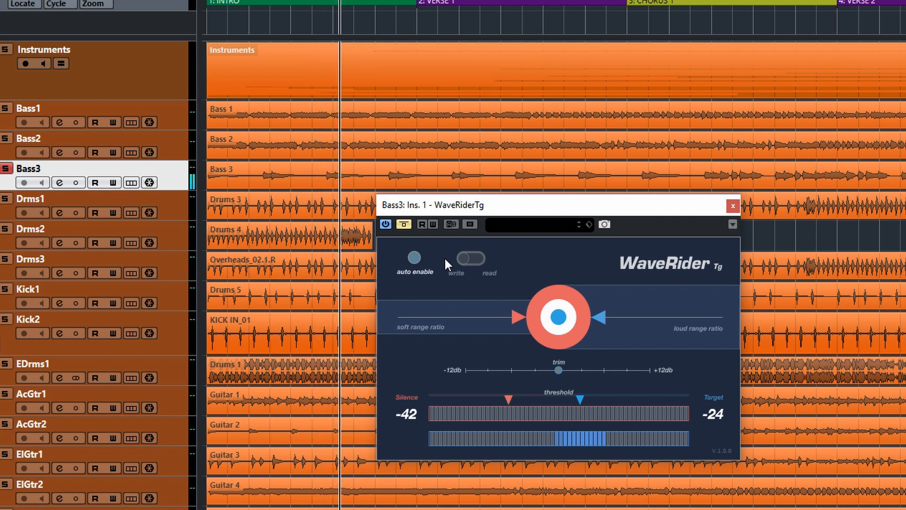
key("space")
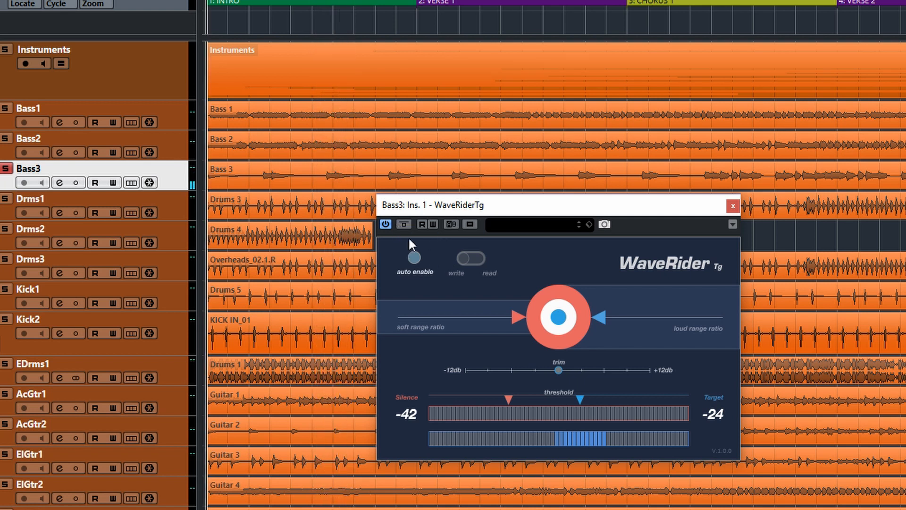
key("space")
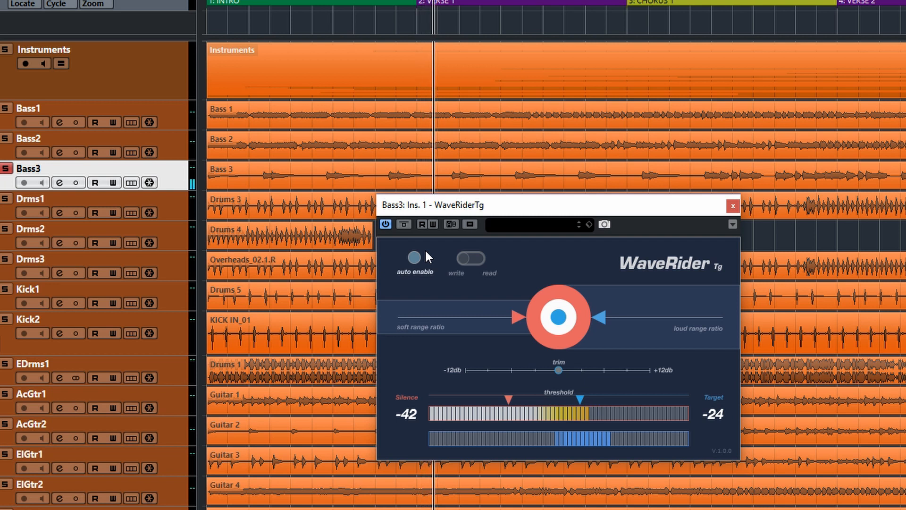
key("space")
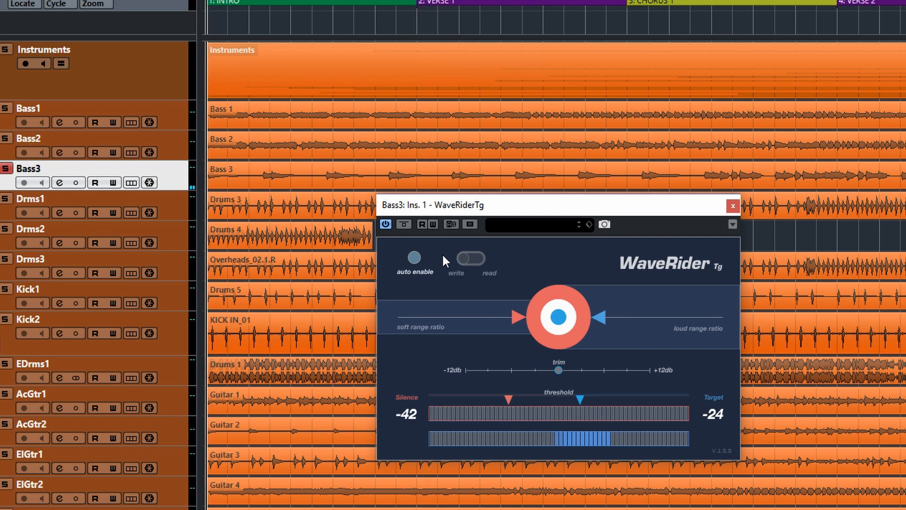
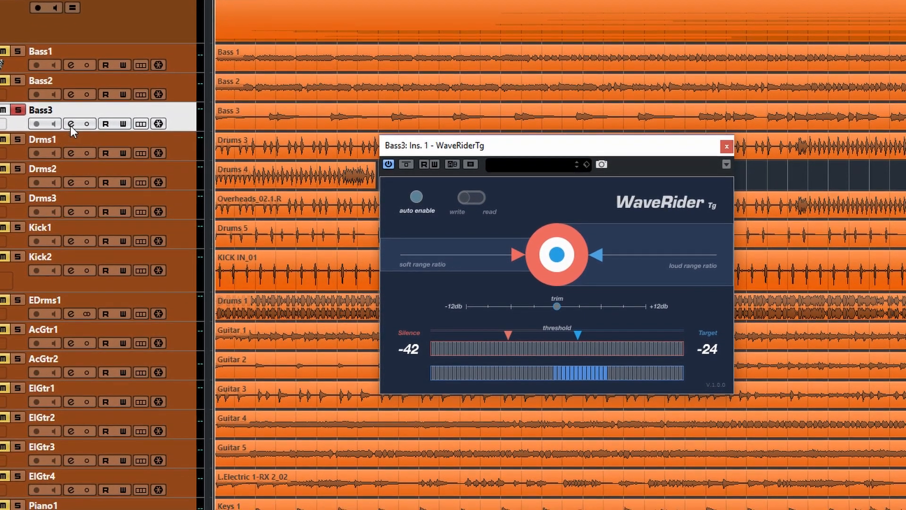
Open the Bass3 channel settings and load the UAD UA 1176 Rev A compressor into the second insert slot
left_click(67, 146)
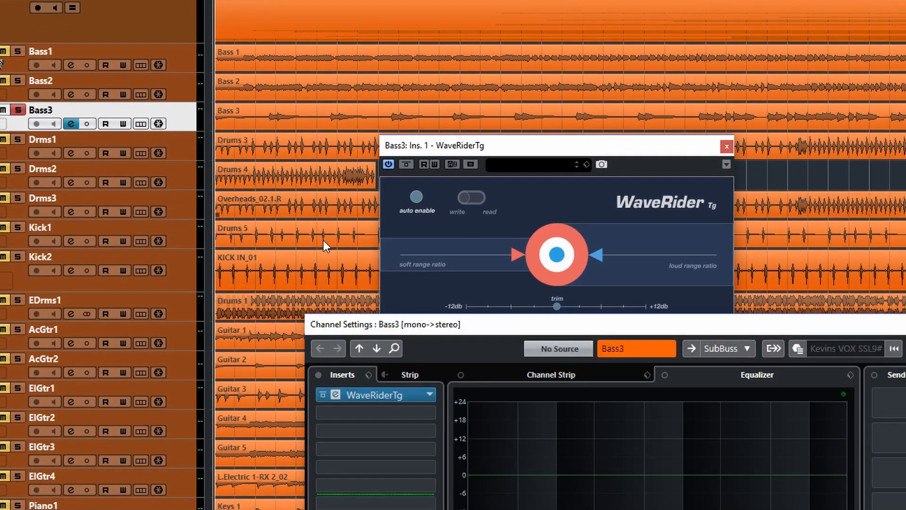
left_click(431, 411)
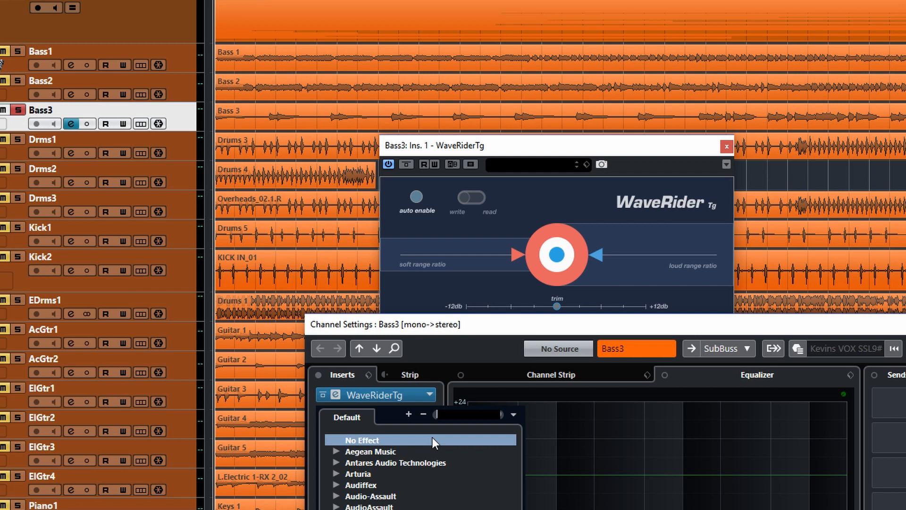
type("1176")
left_click(459, 475)
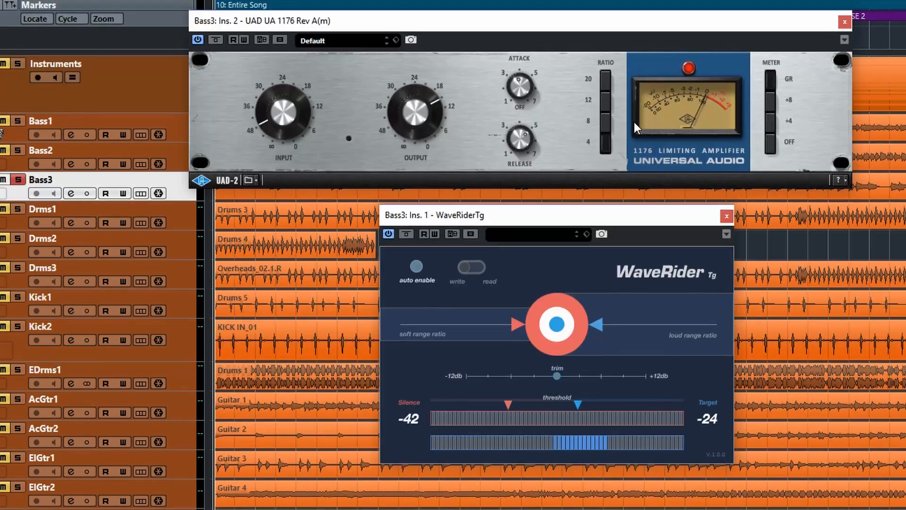
Bypass WaveRiderTg on Bass3 and arrange its window below the 1176 so both plug-ins can be used
left_click(409, 234)
left_click_drag(438, 215, 438, 252)
left_click_drag(432, 27, 500, 93)
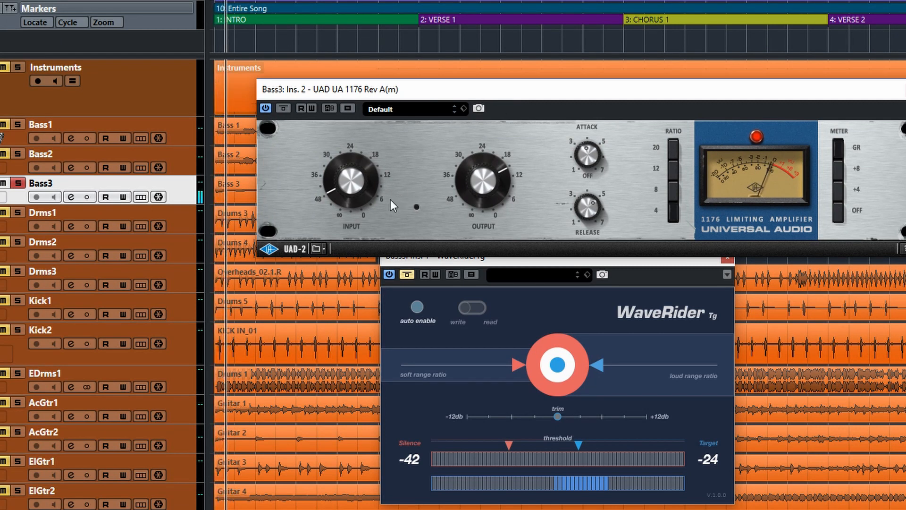
While Bass3 plays, set the 1176's input to about 30, its output to about 18 and its ratio to 8
left_click_drag(354, 195, 355, 184)
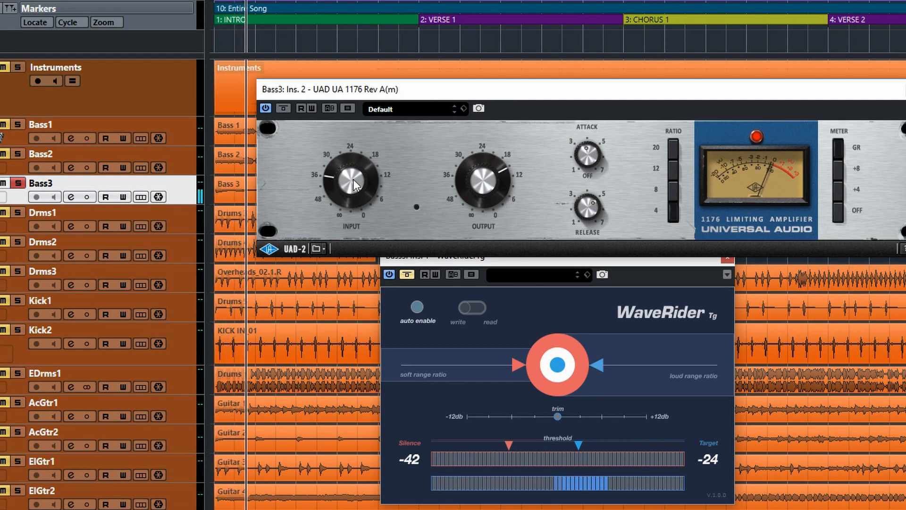
left_click_drag(476, 170, 479, 186)
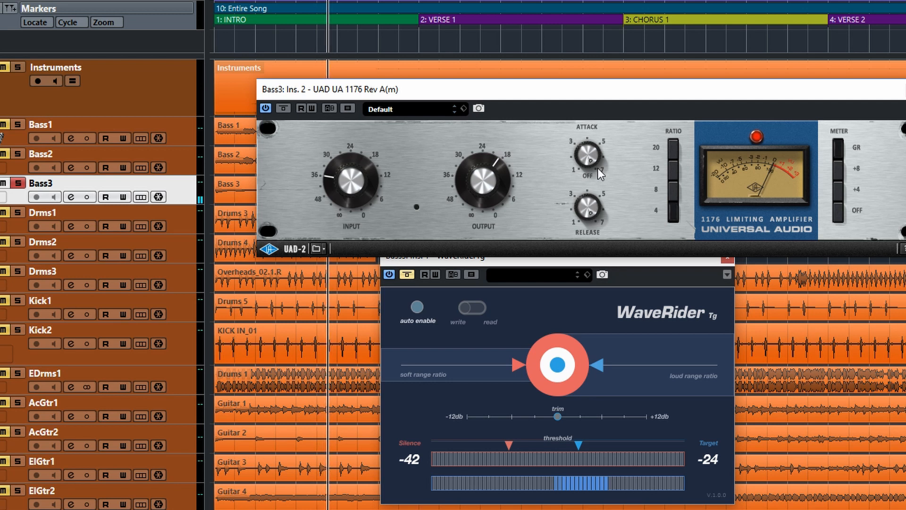
left_click(674, 191)
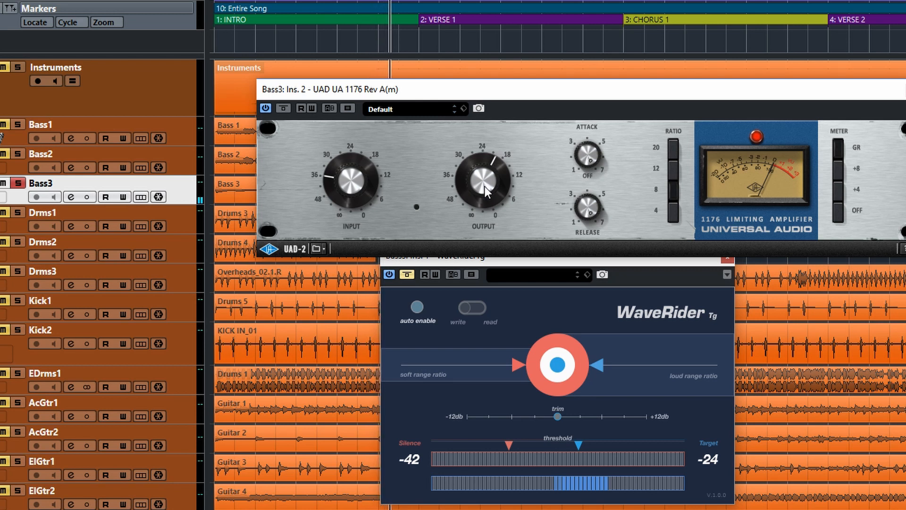
left_click_drag(346, 182, 347, 174)
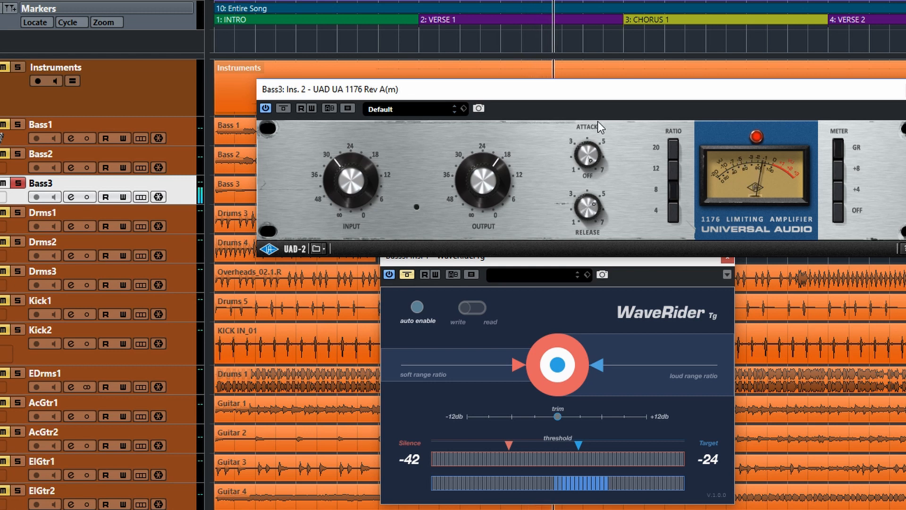
Set the 1176's input to about 32, output to about 20 and ratio to 4, and play Bass3 through it with WaveRider bypassed
left_click_drag(578, 164, 578, 168)
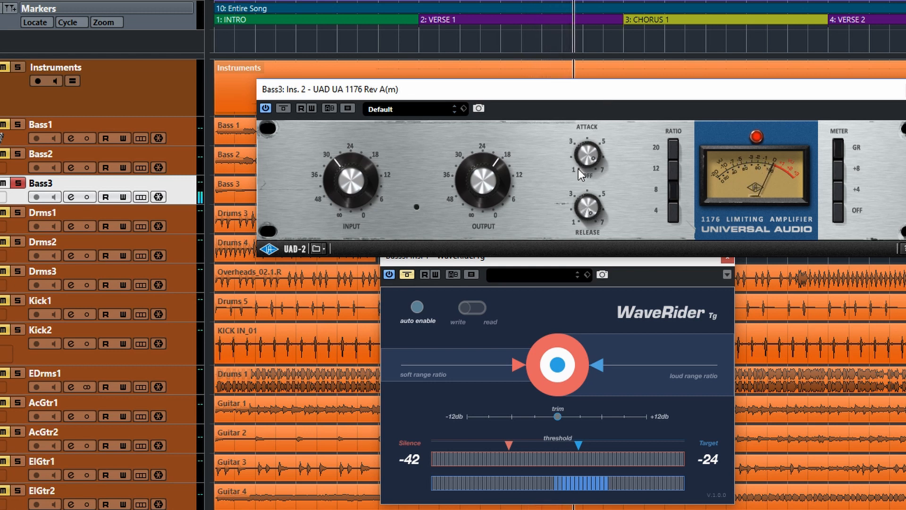
left_click_drag(343, 170, 343, 181)
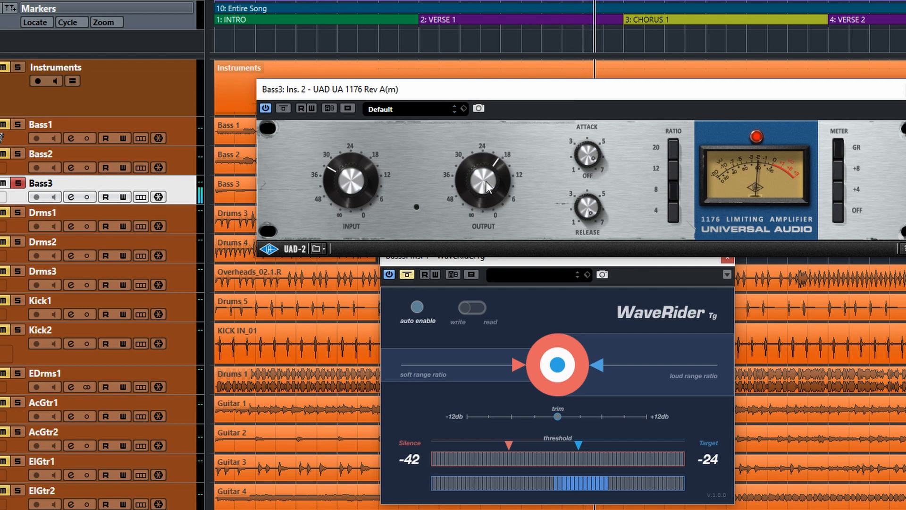
left_click_drag(486, 189, 514, 180)
key("space")
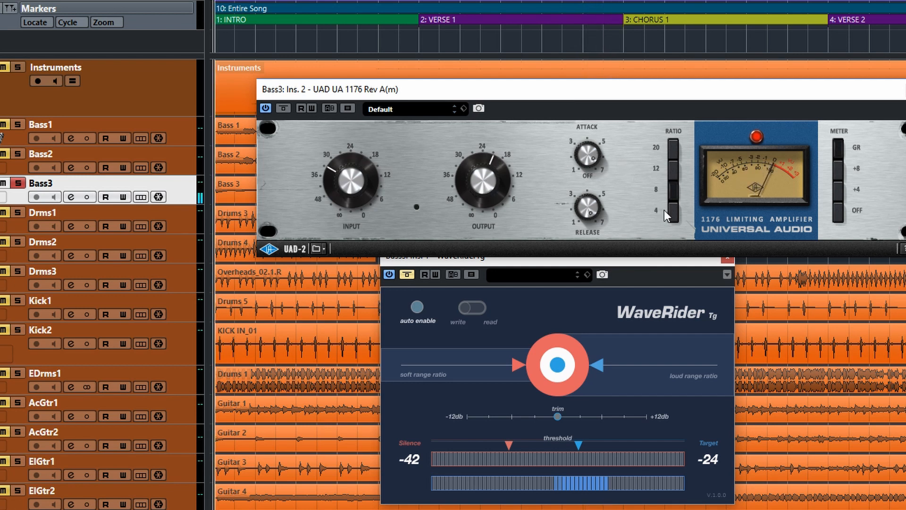
left_click(668, 214)
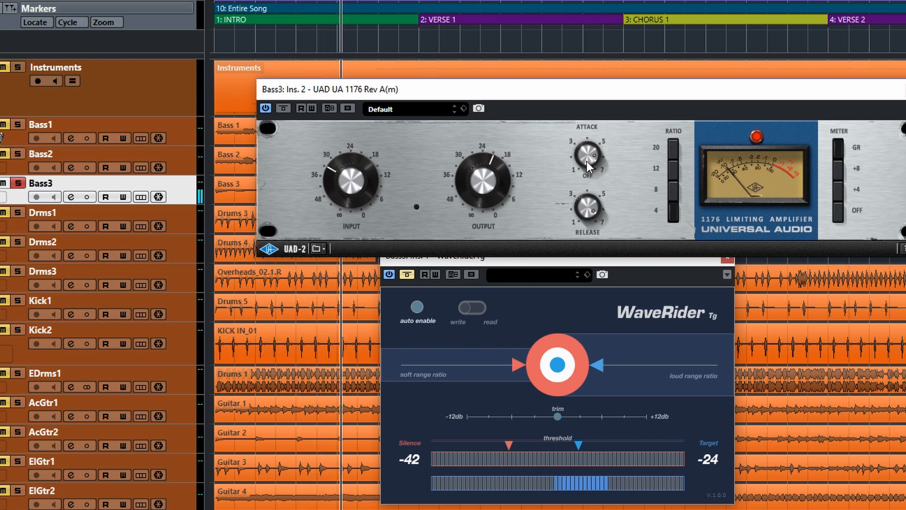
key("space")
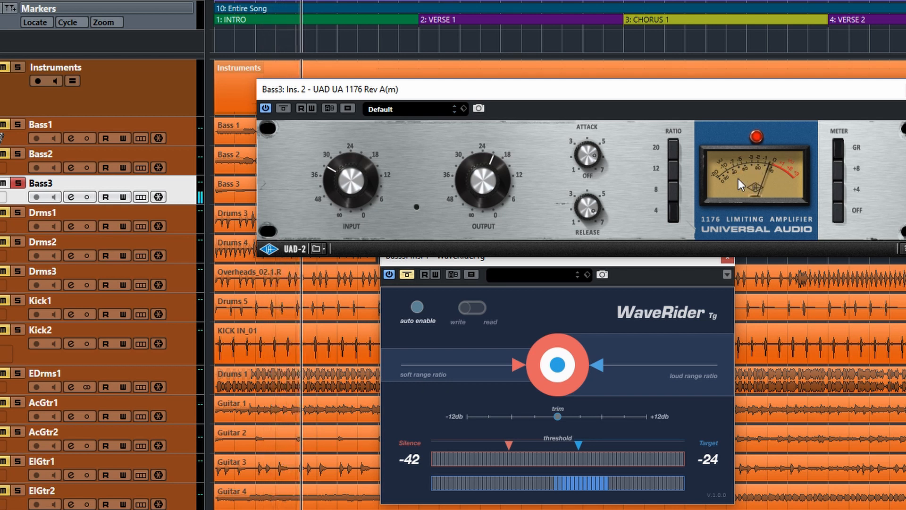
key("space")
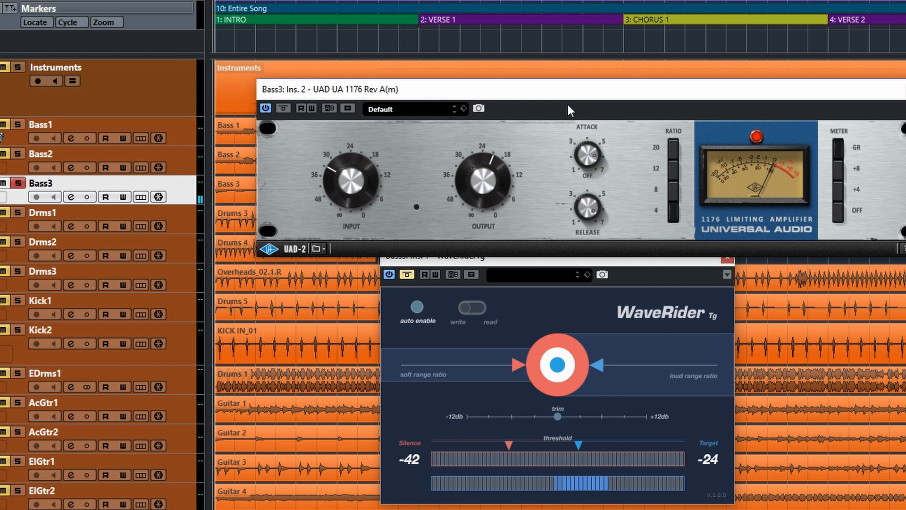
Move WaveRiderTg to Bass3's third insert slot, after the 1176, and take it out of bypass
left_click(537, 260)
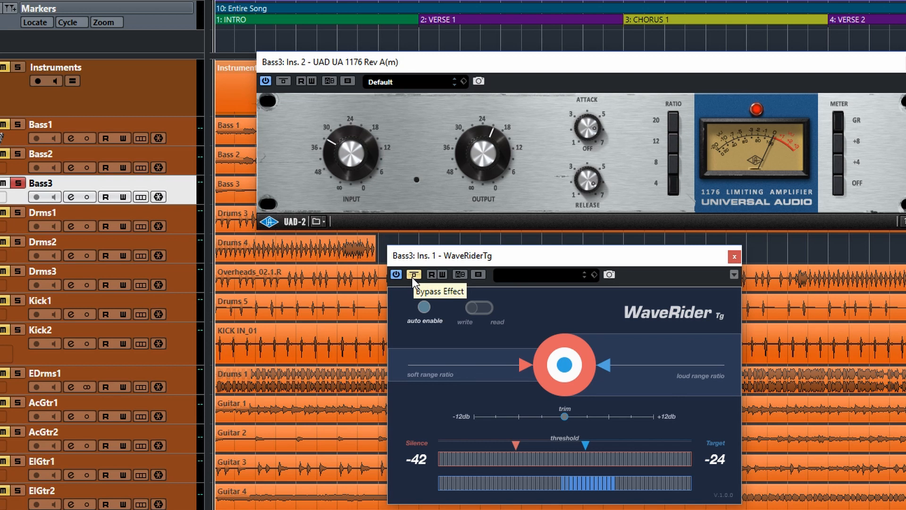
key("e")
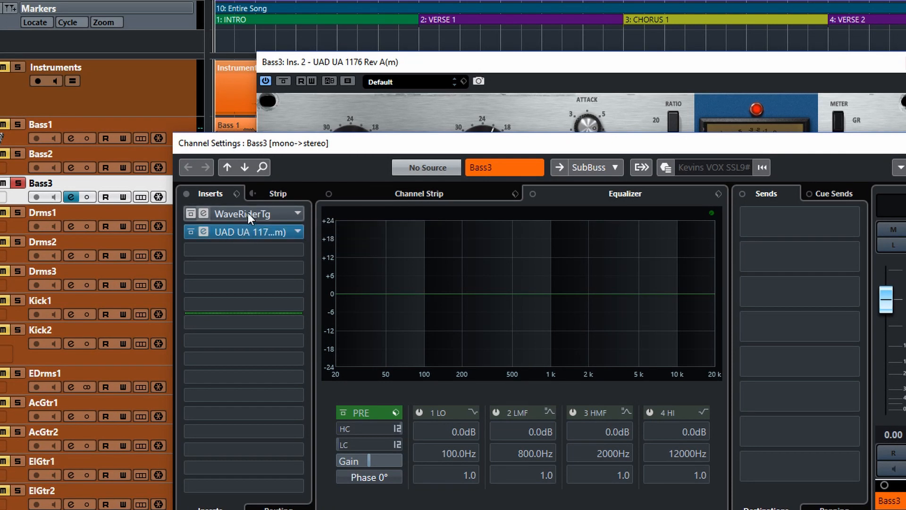
left_click_drag(248, 214, 245, 251)
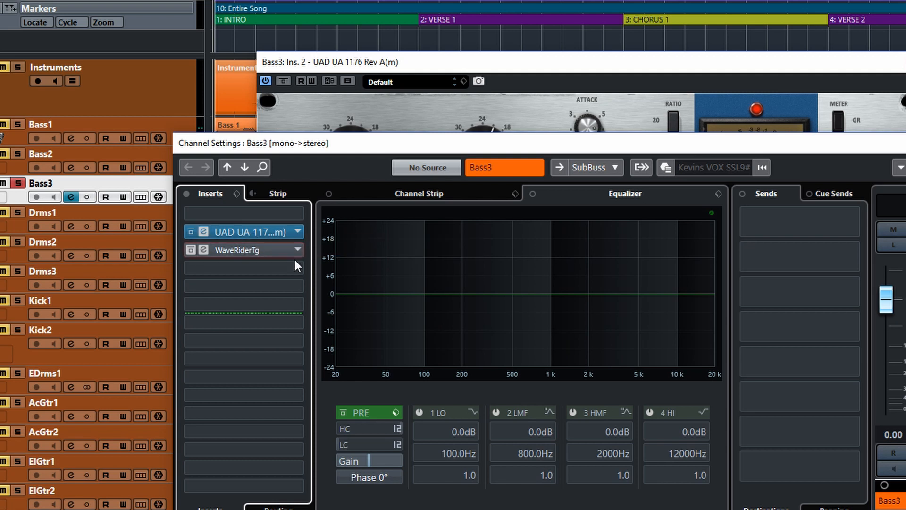
left_click(520, 61)
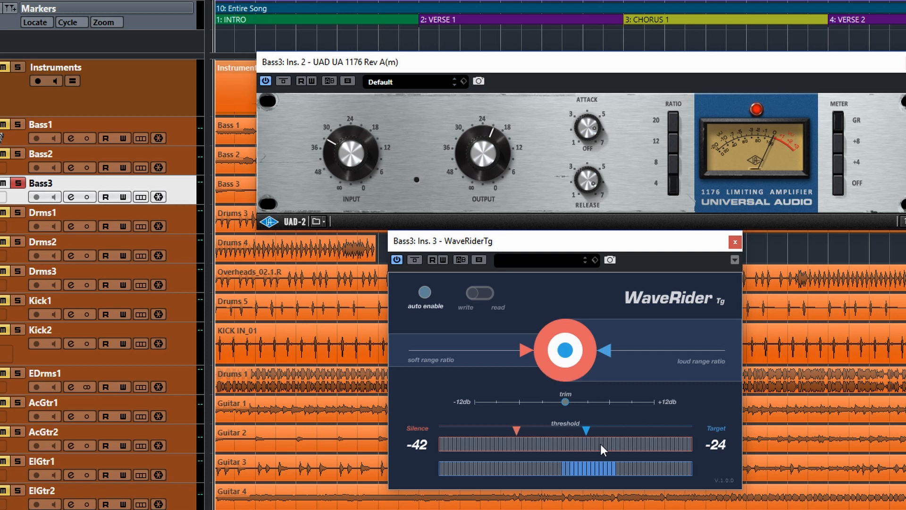
Play Bass3 with WaveRiderTg after the 1176 and raise its Target threshold to -22
key("space")
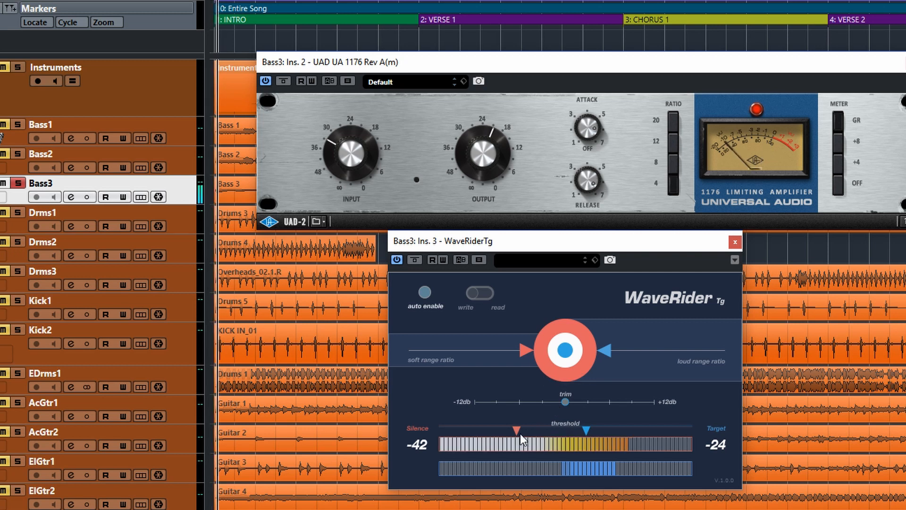
left_click_drag(585, 430, 599, 431)
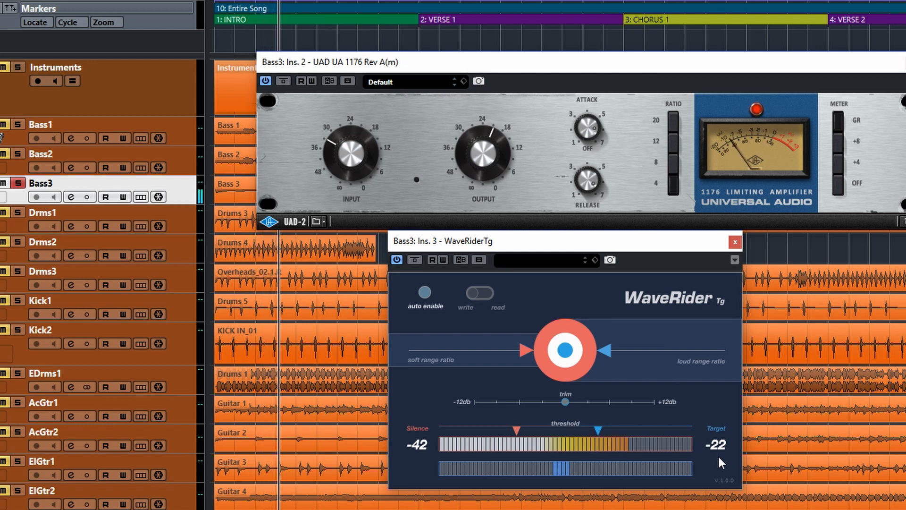
mouse_move(598, 432)
left_mouse_down()
mouse_move(612, 430)
mouse_move(603, 430)
left_mouse_up()
left_click_drag(599, 431, 596, 432)
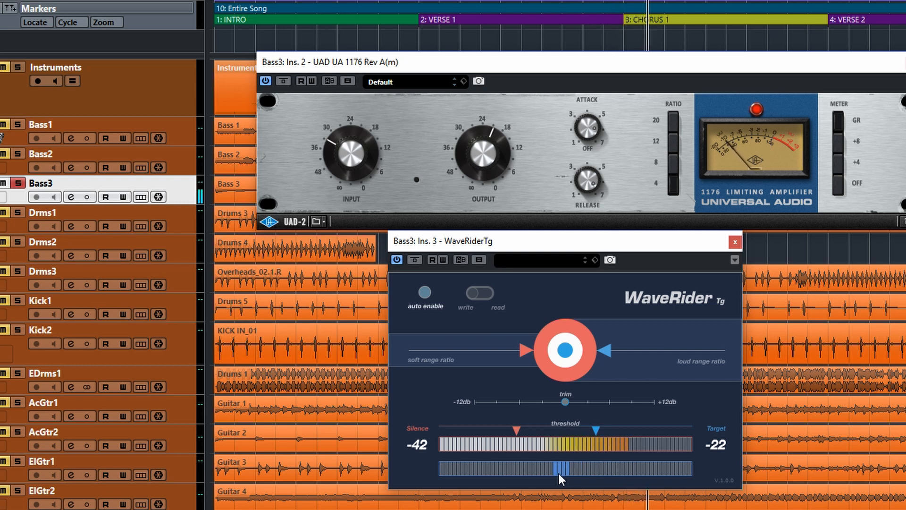
key("space")
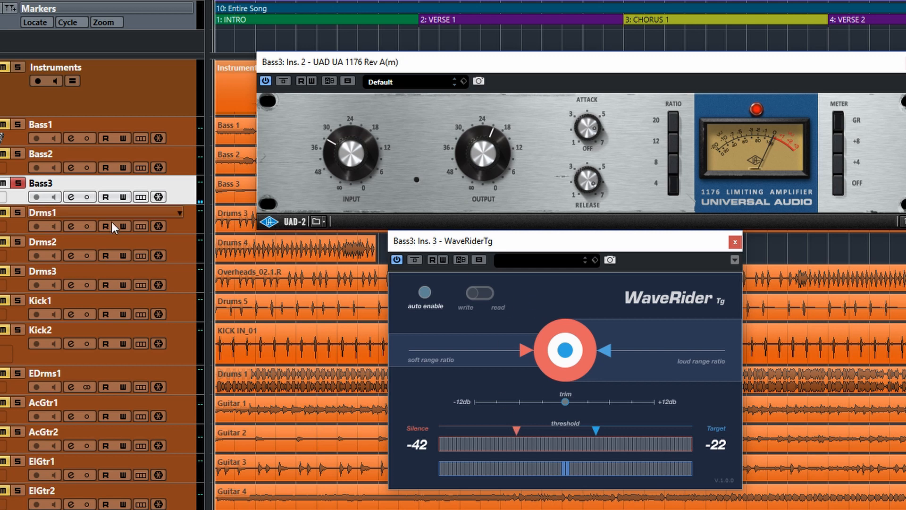
Move WaveRiderTg back to Bass3's first insert slot, ahead of the 1176, and play the track with this order
left_click(71, 197)
left_click_drag(261, 248, 259, 216)
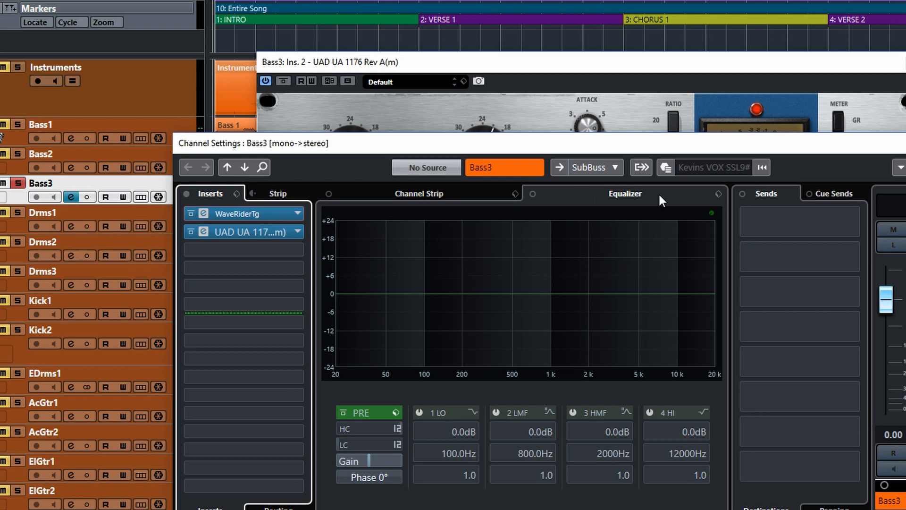
left_click(904, 143)
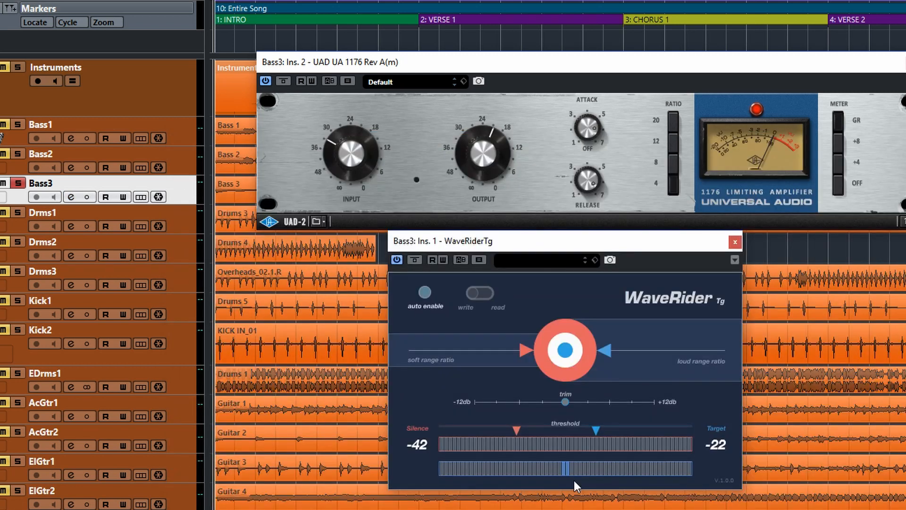
key("space")
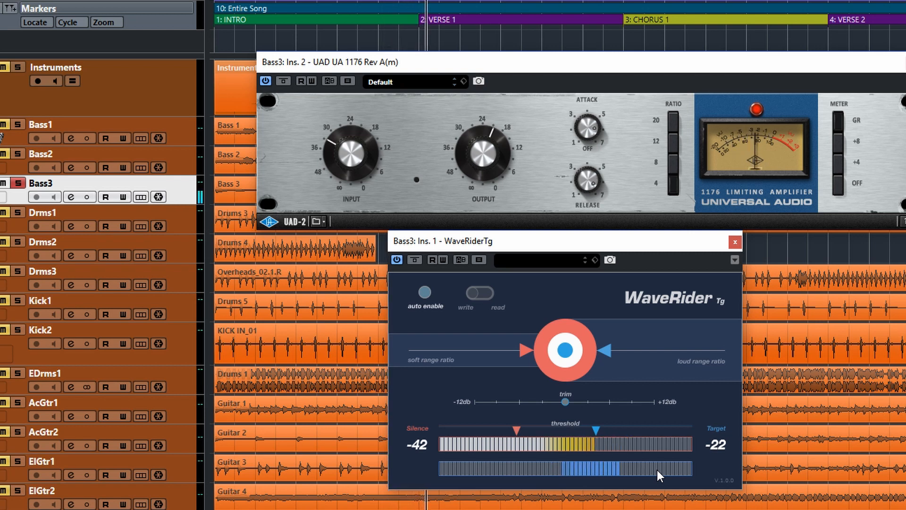
key("space")
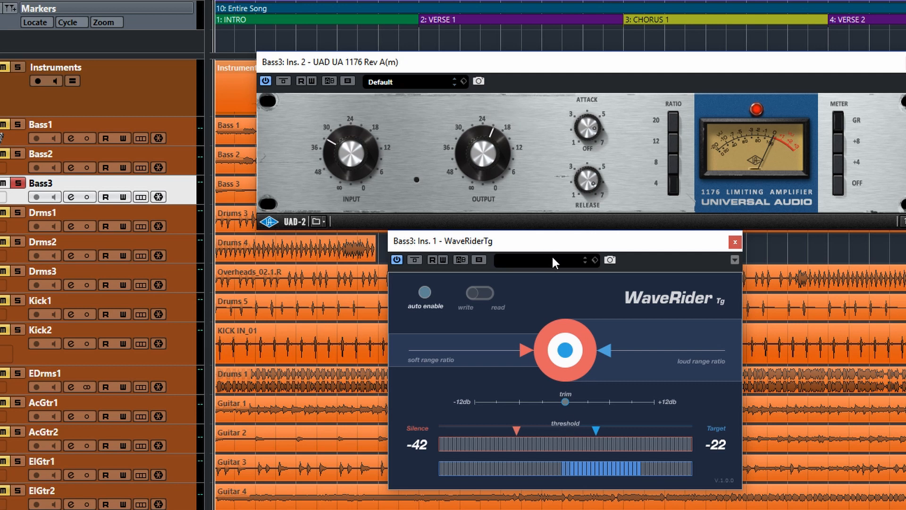
Place WaveRiderTg in Bass3's third insert slot behind the 1176 again and play the track while watching the compressor's meter
left_click(71, 197)
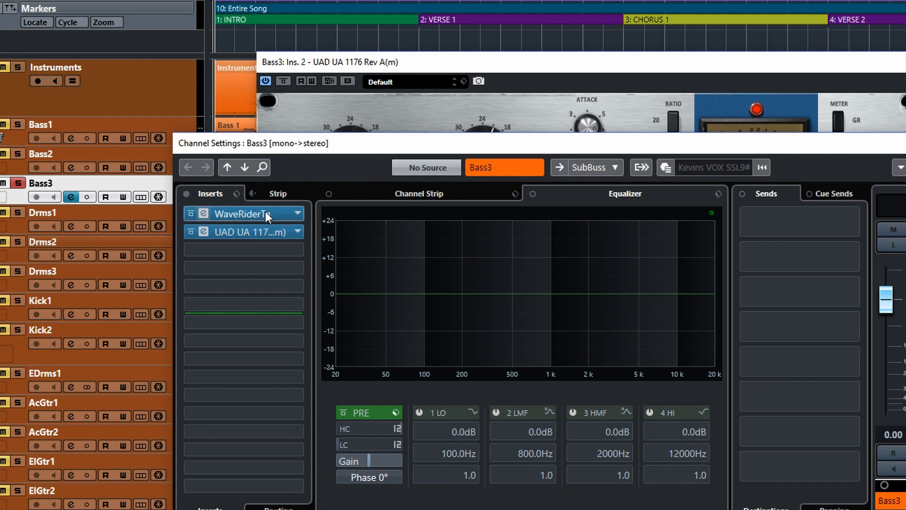
left_click_drag(518, 141, 520, 171)
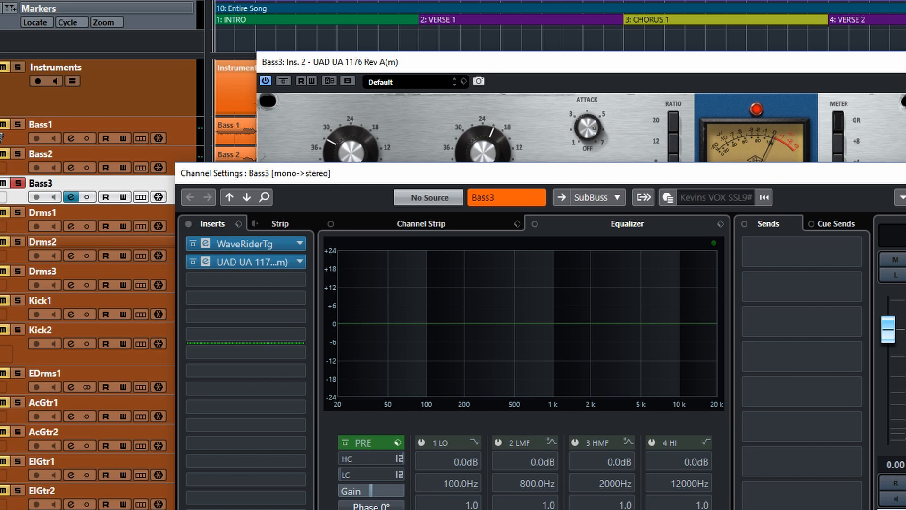
left_click(242, 244)
left_click_drag(241, 266, 241, 280)
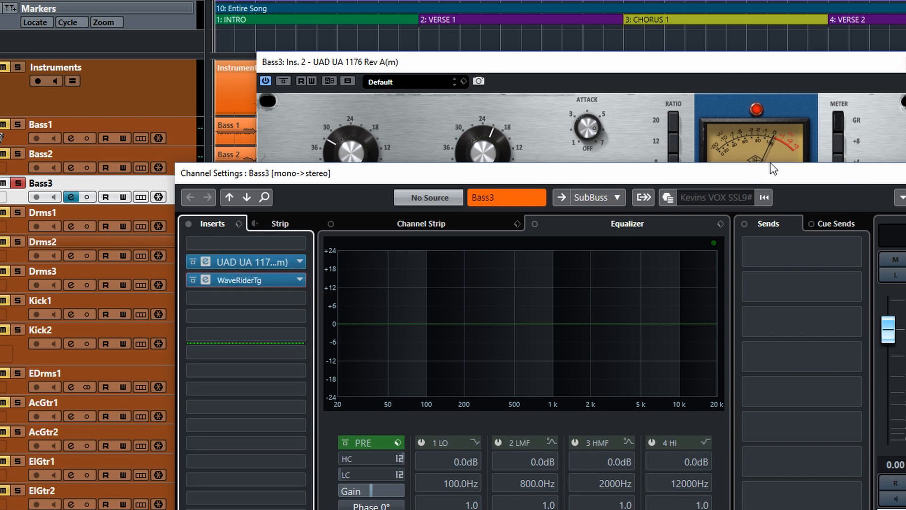
left_click(900, 172)
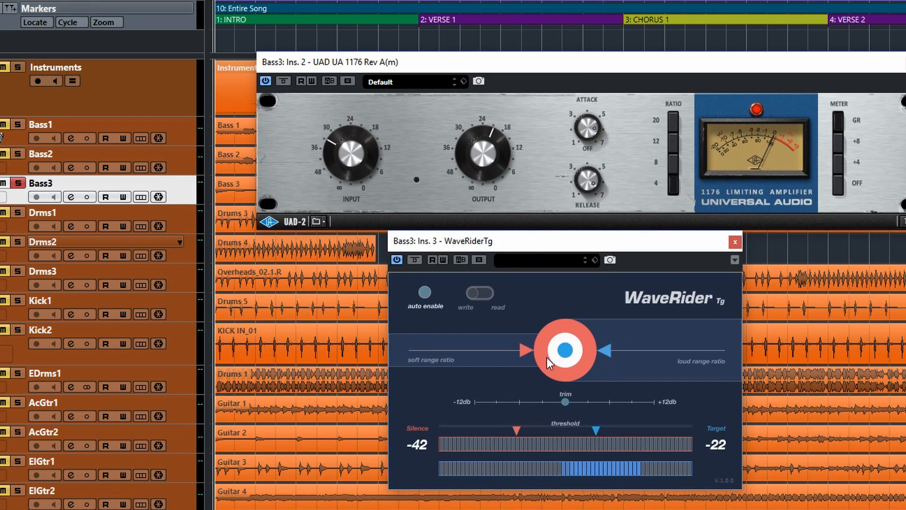
key("space")
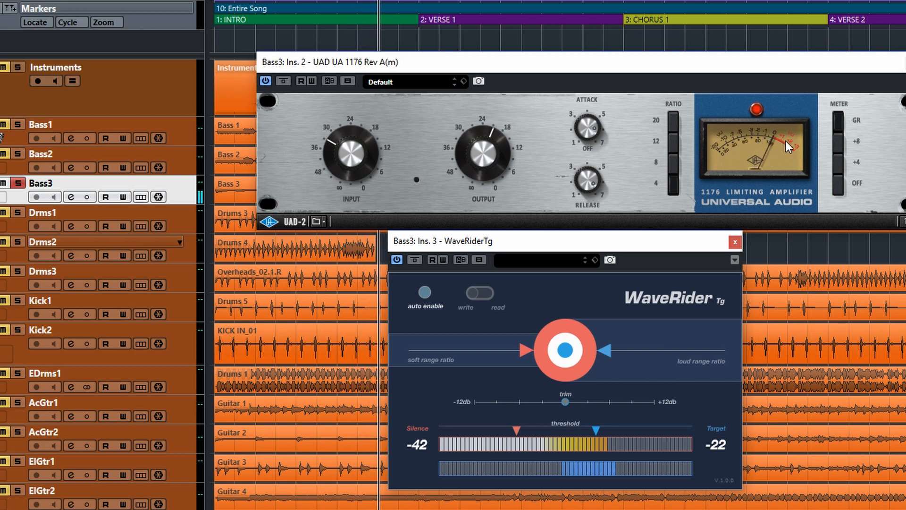
key("space")
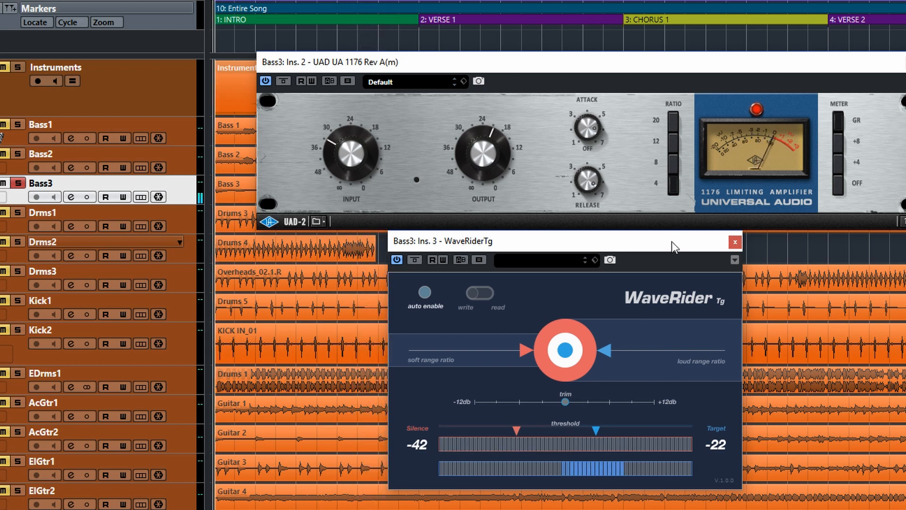
Return WaveRiderTg to the first insert slot before the 1176 and play Bass3 to compare the compressor's gain reduction
left_click(71, 196)
left_click_drag(278, 279, 277, 244)
key("space")
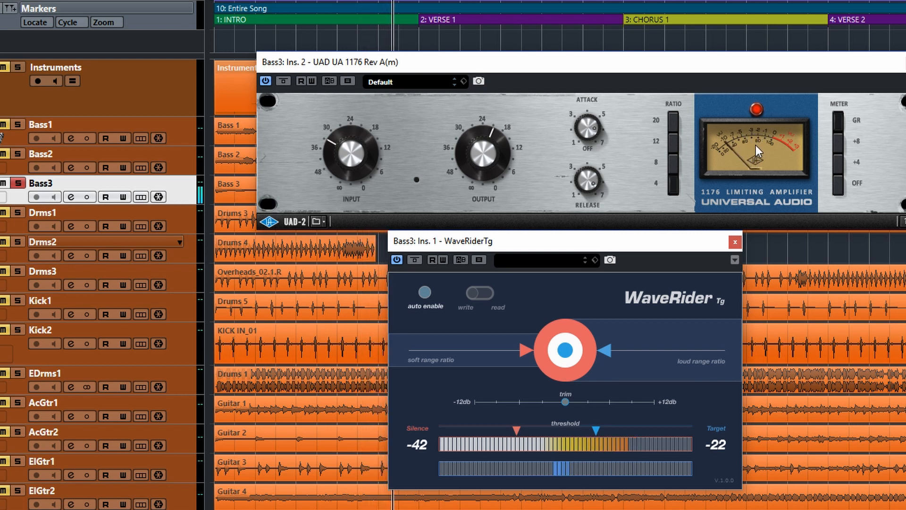
key("space")
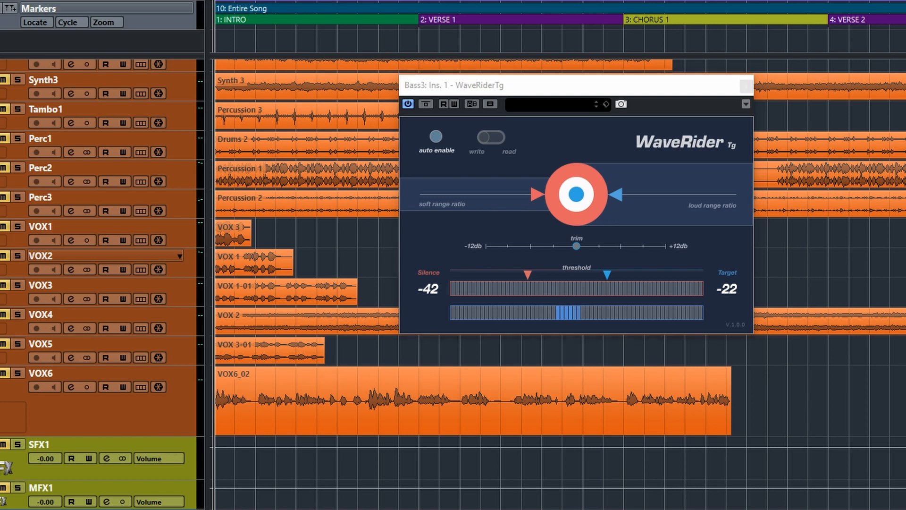
left_click(596, 90)
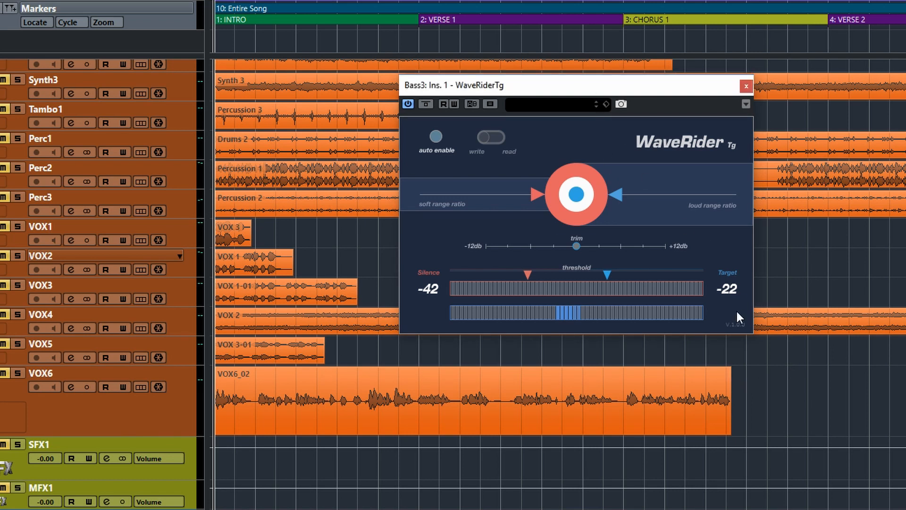